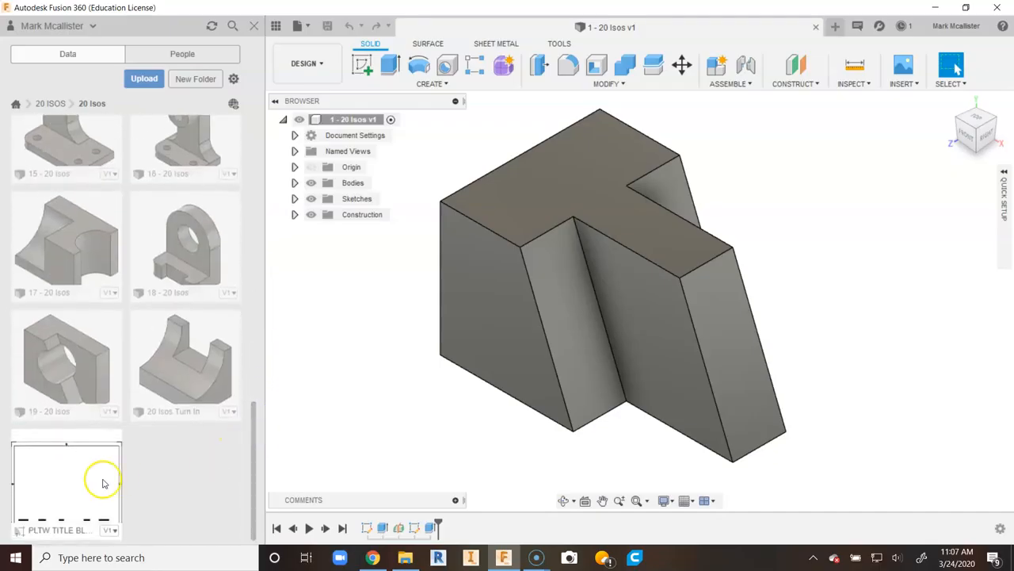
# - Create a new drawing of the full assembly from the design, using the PLTW TITLE BLOCK template
pyautogui.moveTo(248, 471); pyautogui.dragTo(260, 159)
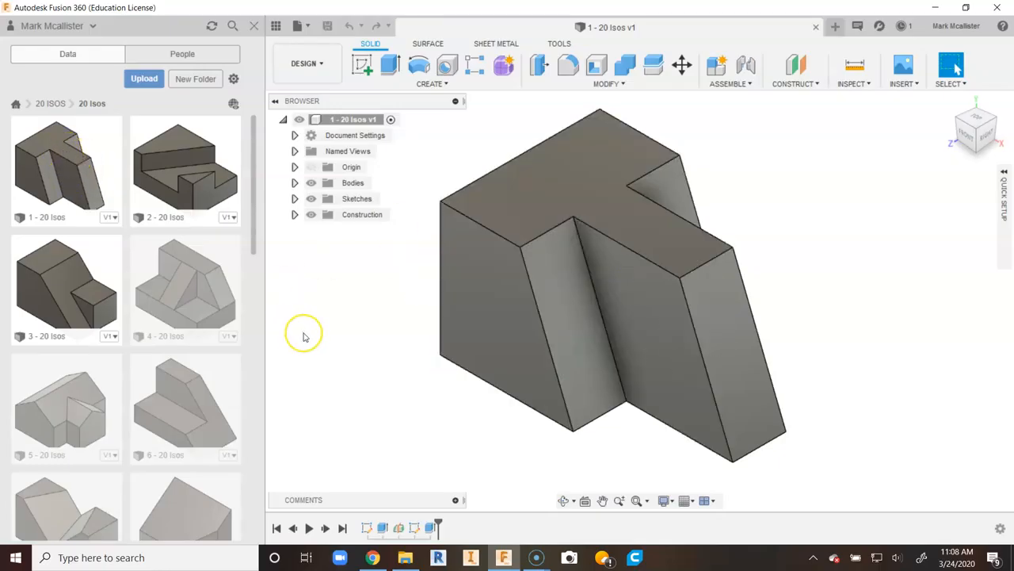
pyautogui.click(308, 64)
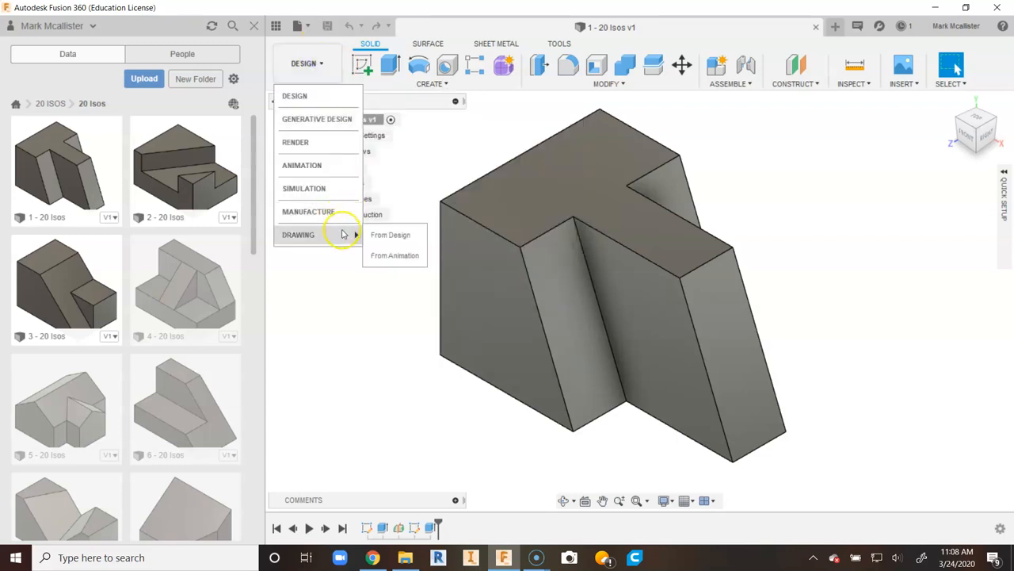
pyautogui.click(372, 235)
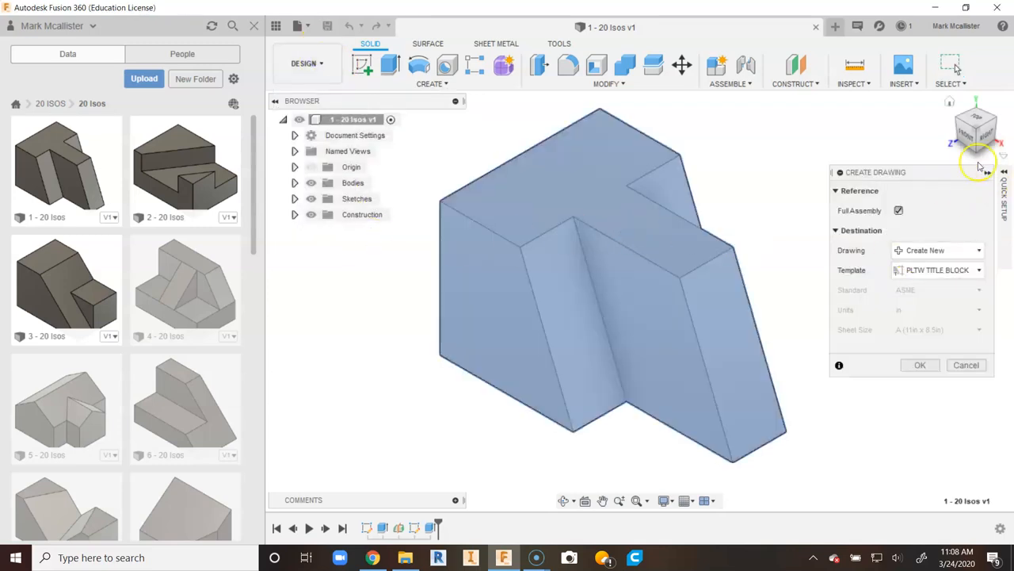
pyautogui.click(920, 269)
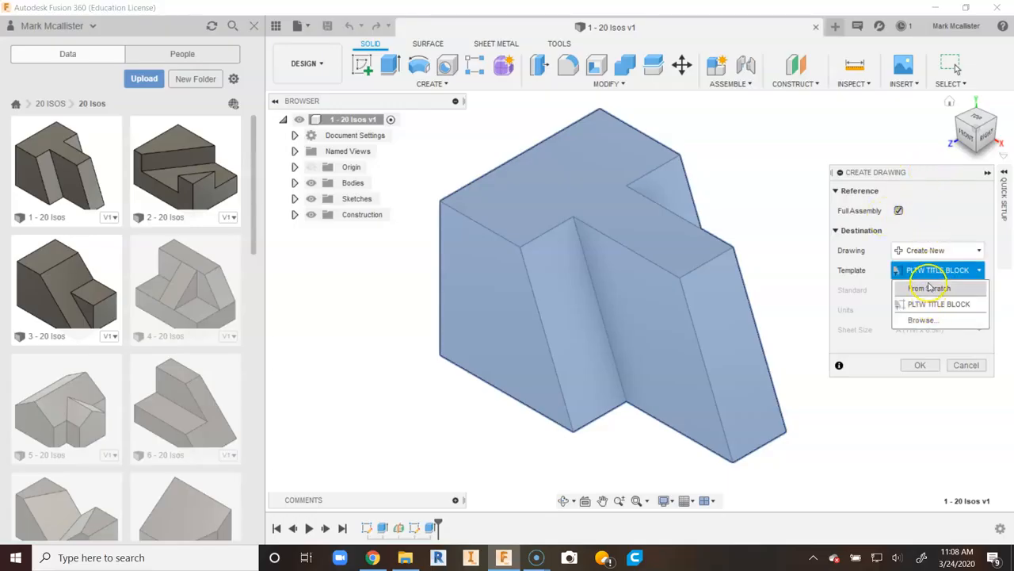
pyautogui.click(919, 305)
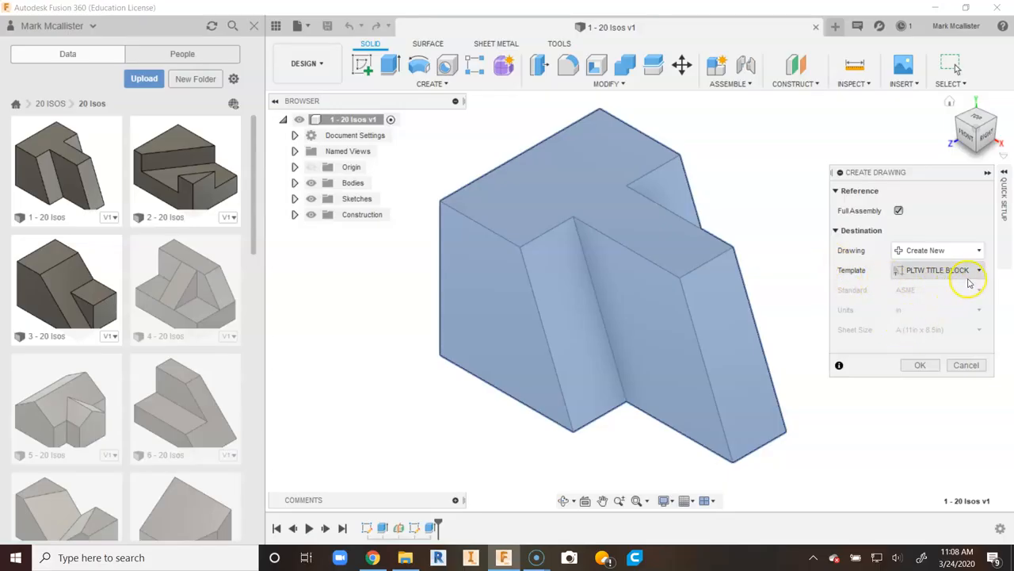
pyautogui.click(922, 365)
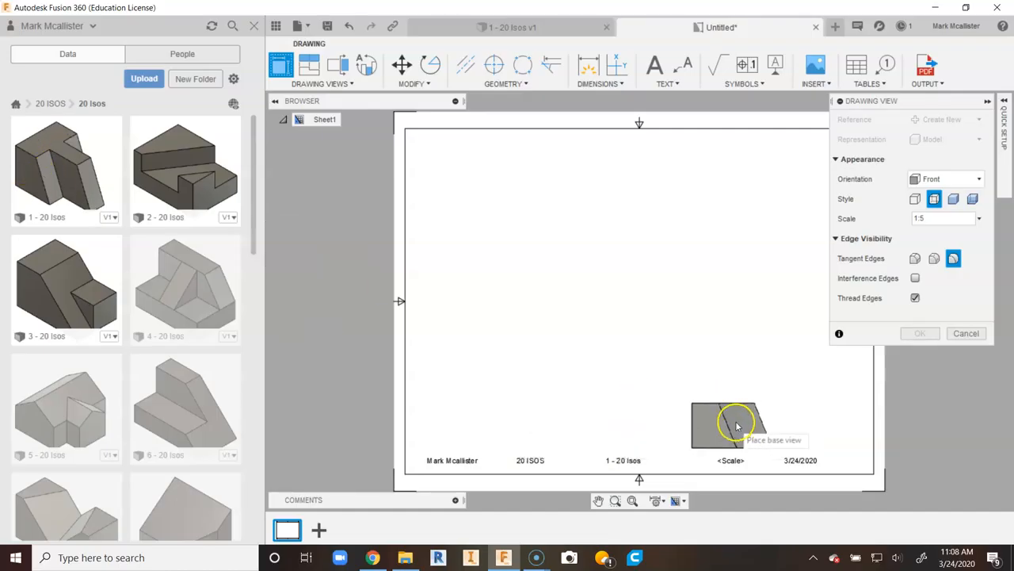
# - Place a front base view at 1:3 scale in the lower-left area of the sheet, just above the title block
pyautogui.click(943, 219)
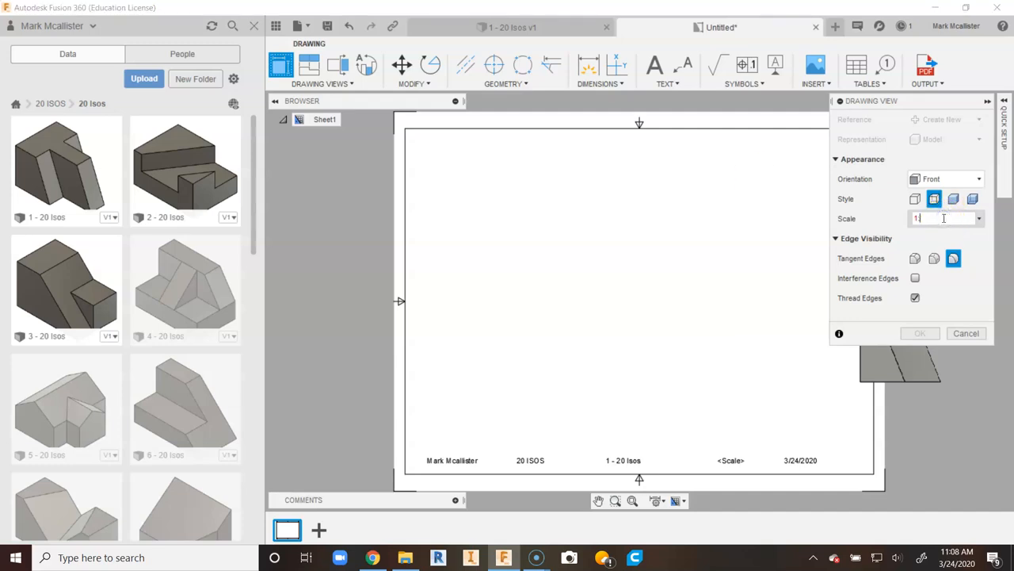
pyautogui.press('Return')
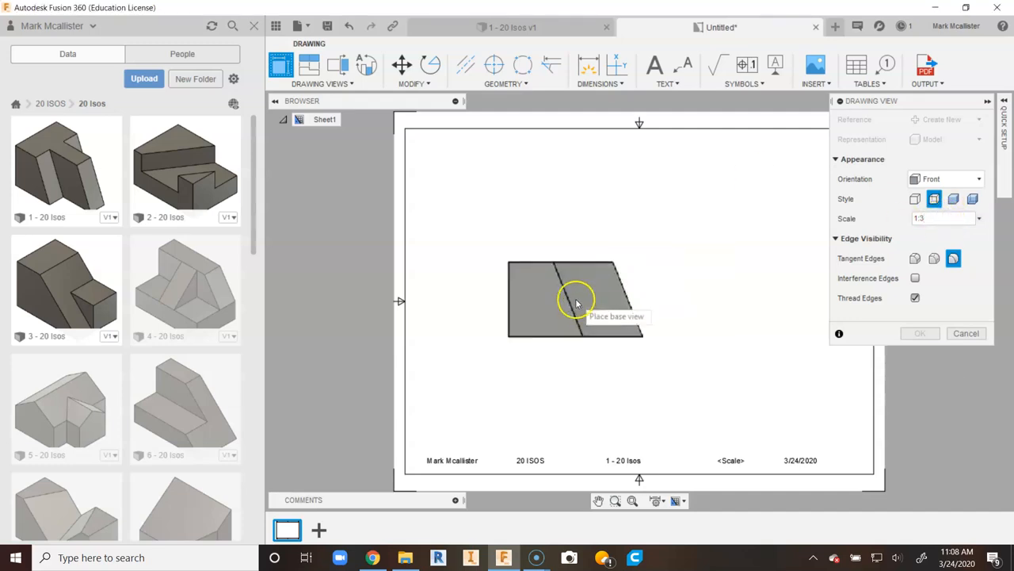
pyautogui.click(517, 385)
pyautogui.click(920, 333)
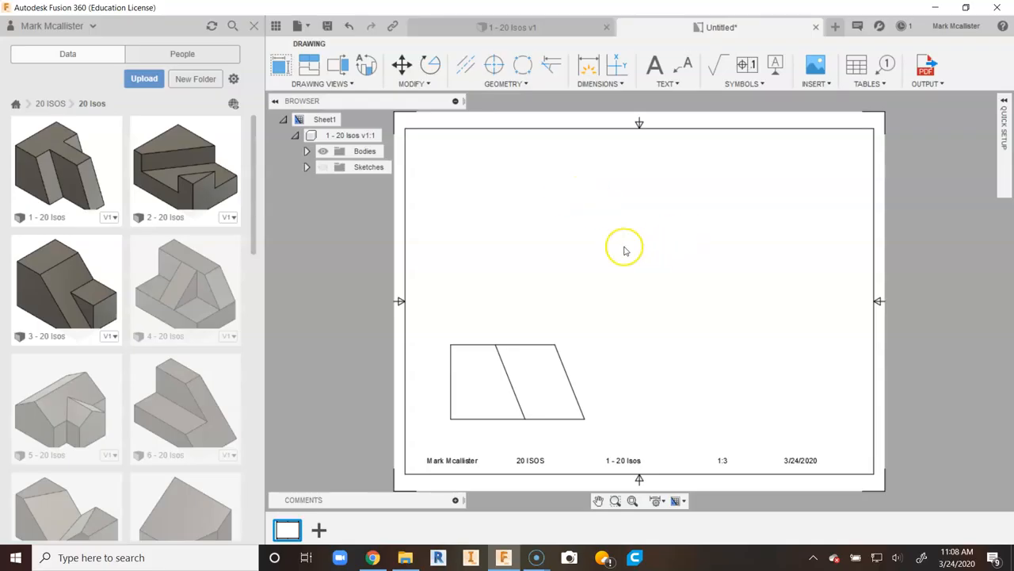
# - Project a top view above the front view, a right side view beside it and an isometric view in the sheet's upper-right area
pyautogui.click(308, 67)
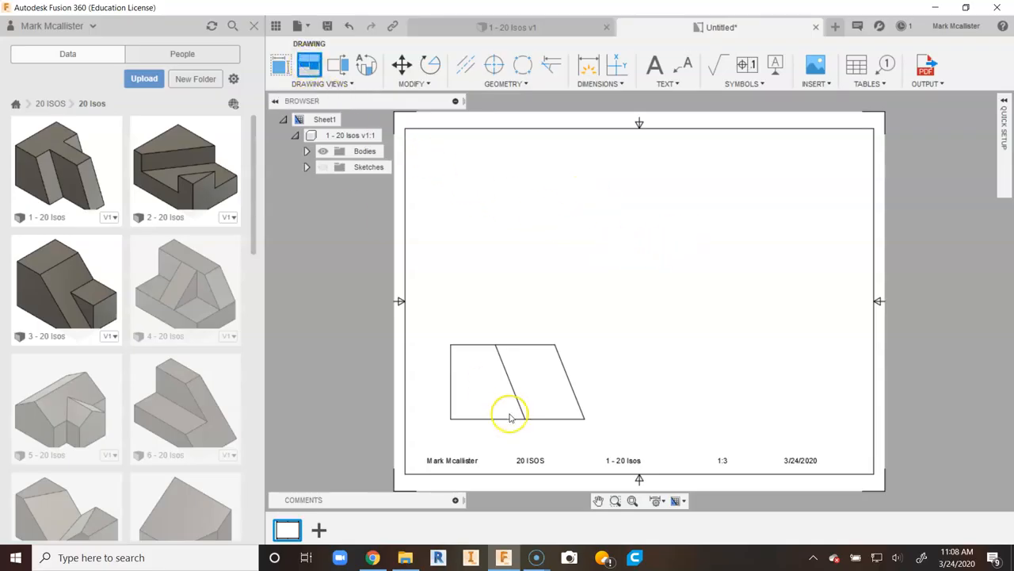
pyautogui.click(527, 373)
pyautogui.click(506, 207)
pyautogui.click(733, 381)
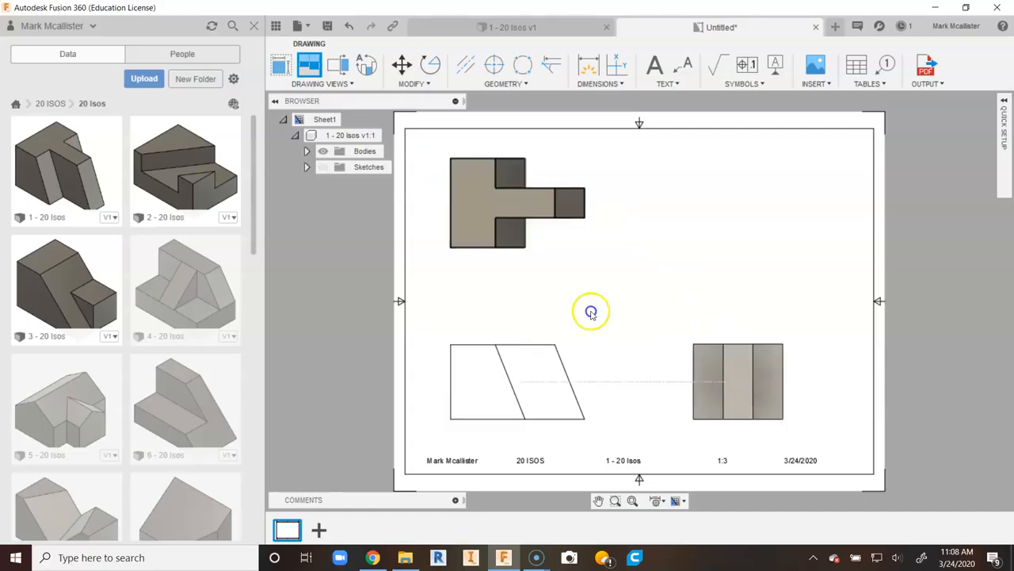
pyautogui.click(768, 230)
pyautogui.rightClick(668, 267)
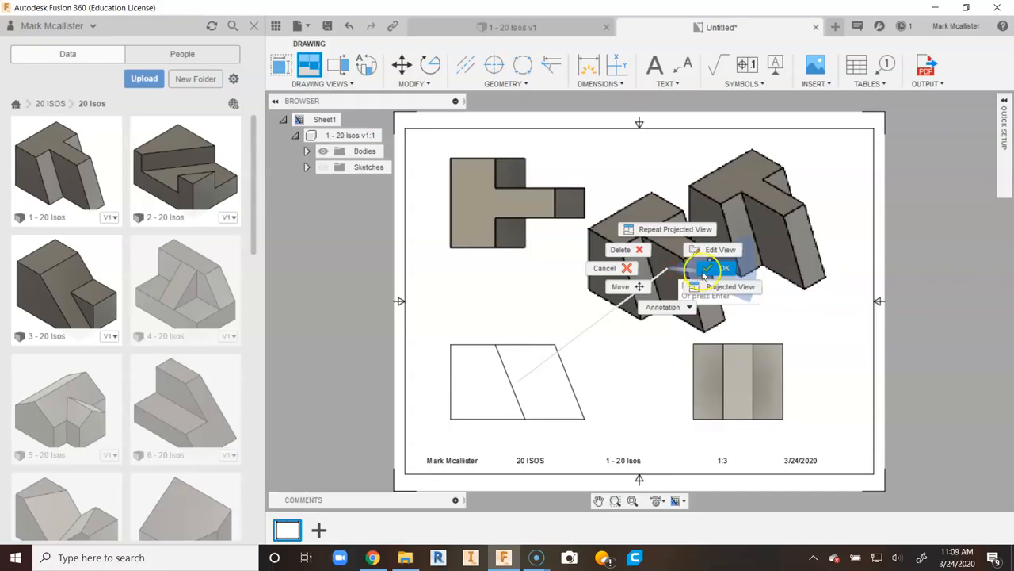
pyautogui.click(711, 269)
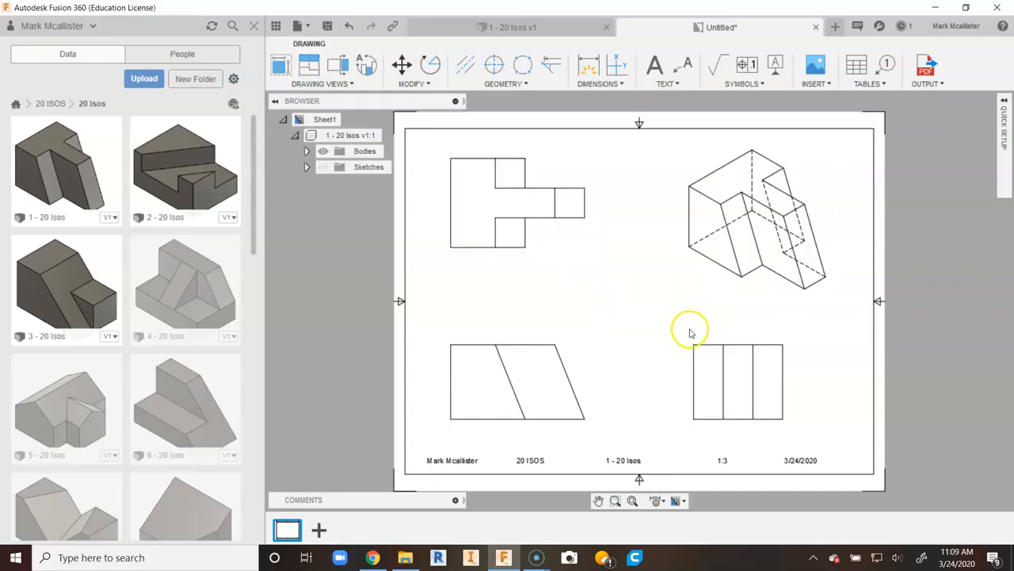
# - Change the isometric view's style to Shaded, keeping its scale from the parent view
pyautogui.click(699, 298)
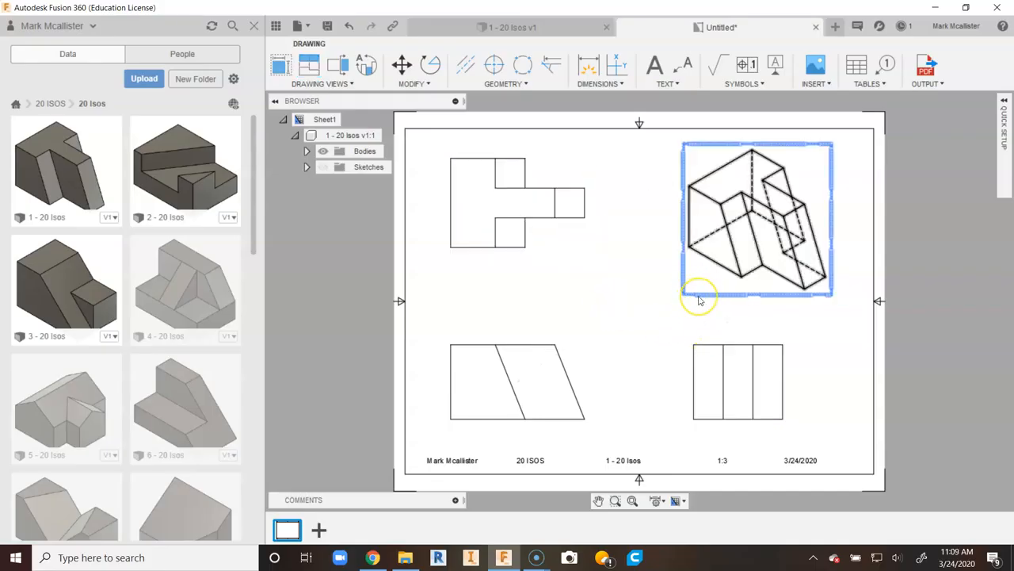
pyautogui.click(699, 298)
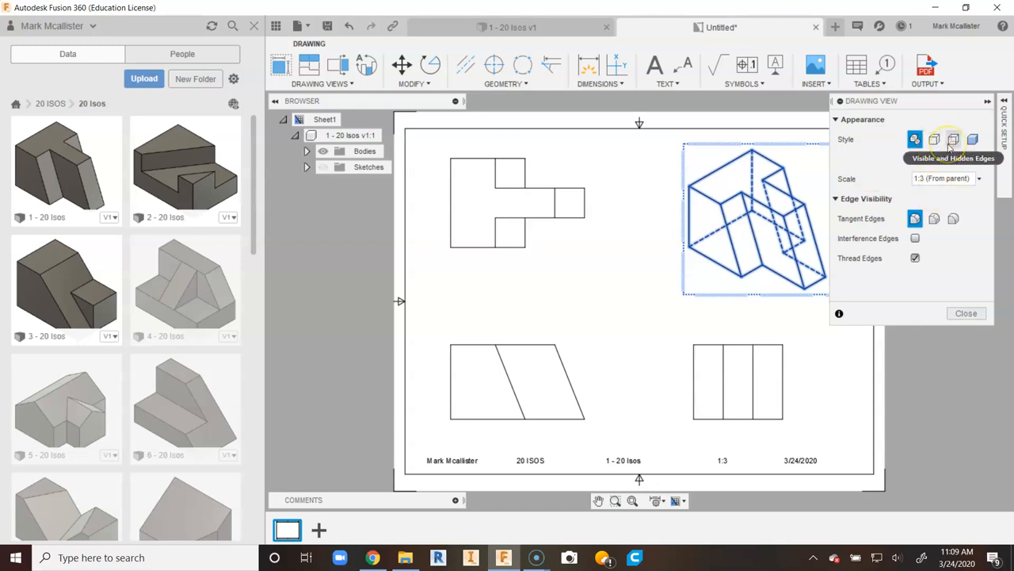
pyautogui.click(981, 147)
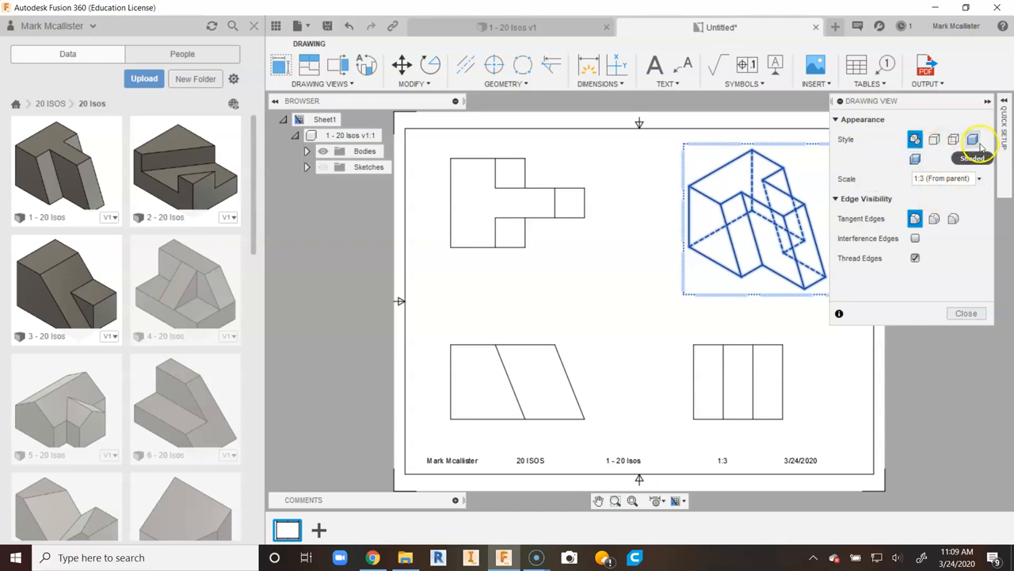
pyautogui.click(981, 147)
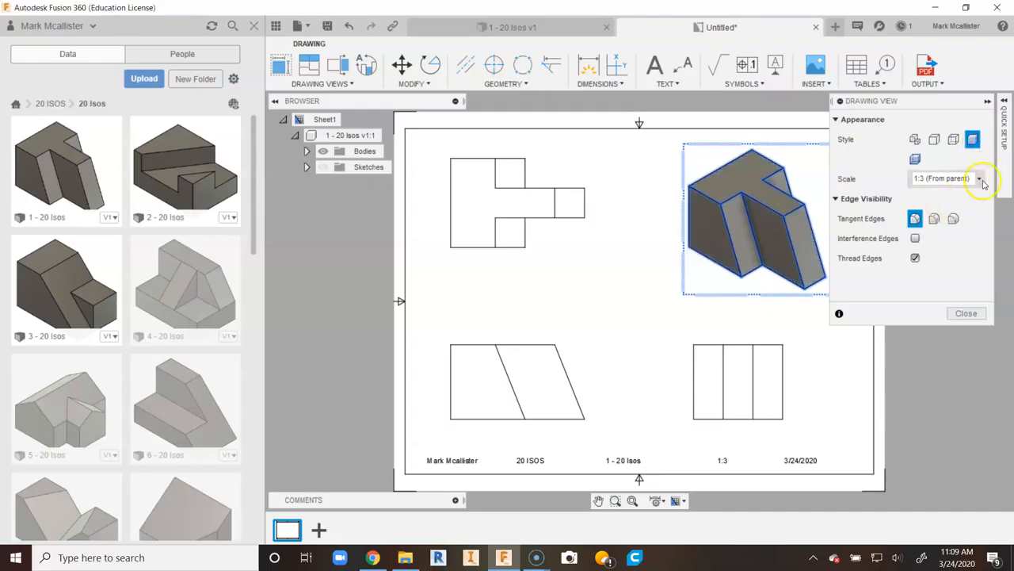
pyautogui.click(981, 179)
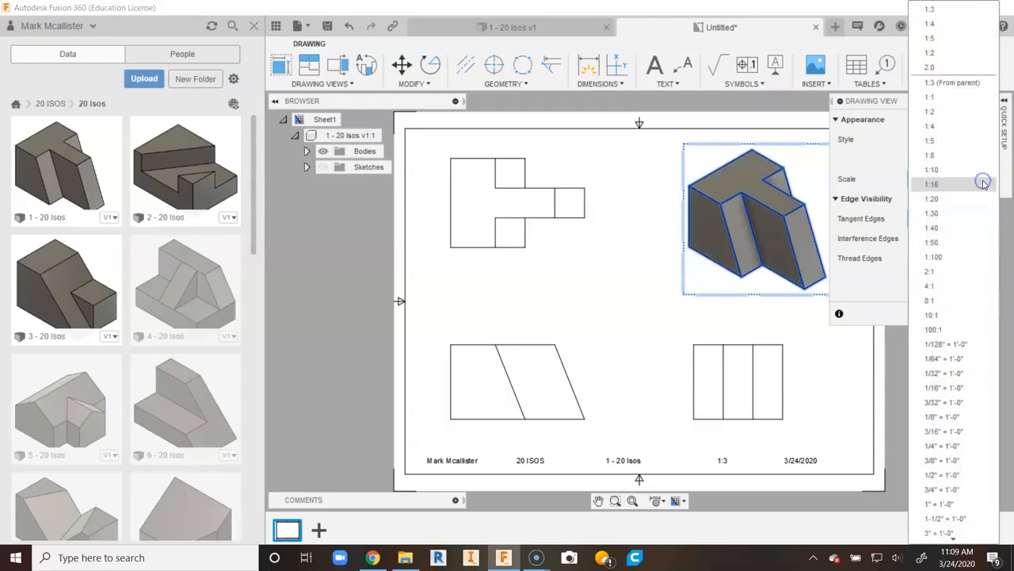
pyautogui.click(865, 164)
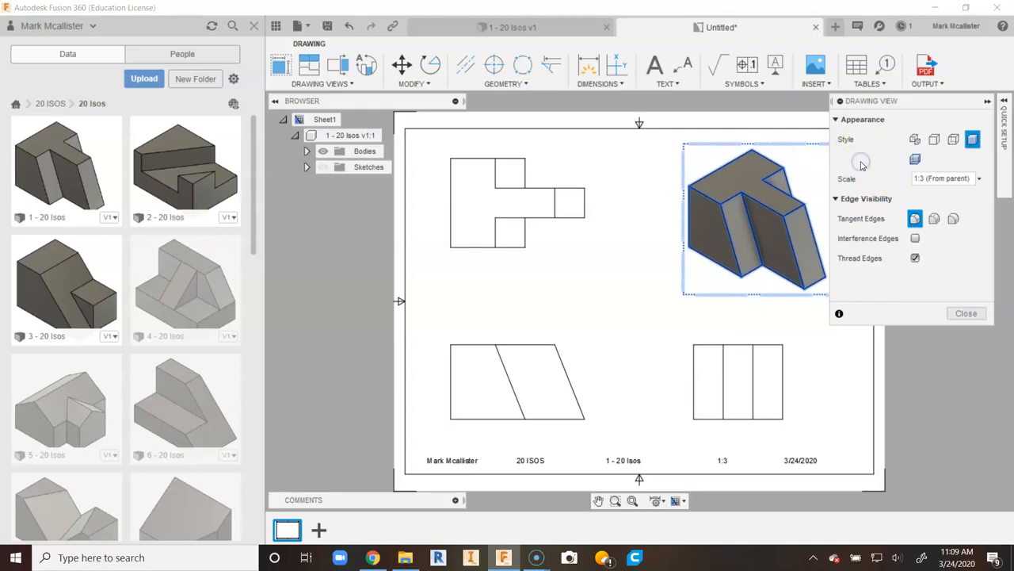
pyautogui.click(966, 313)
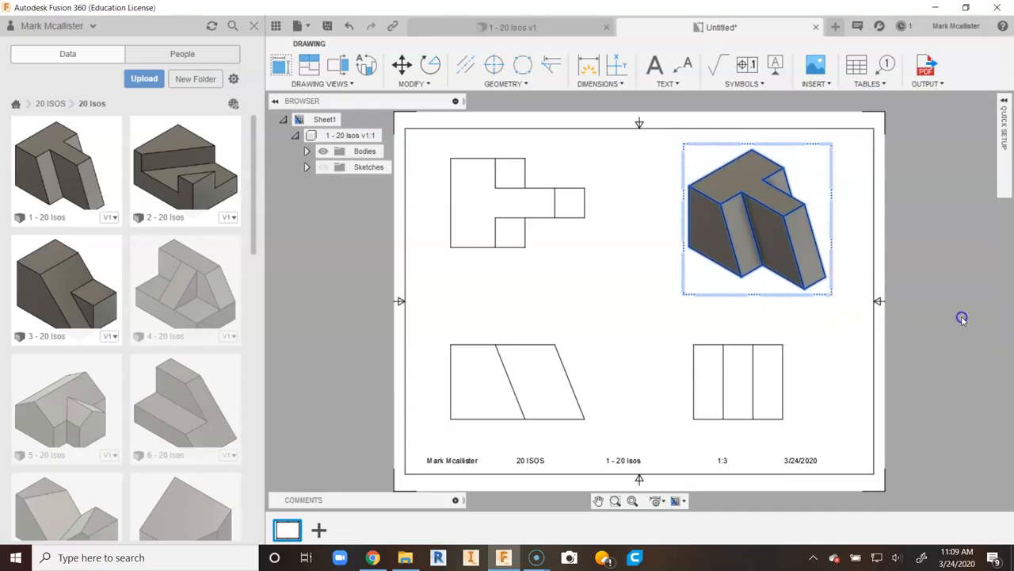
# - Move the isometric view slightly to the right on the sheet, keeping it level
pyautogui.click(750, 294)
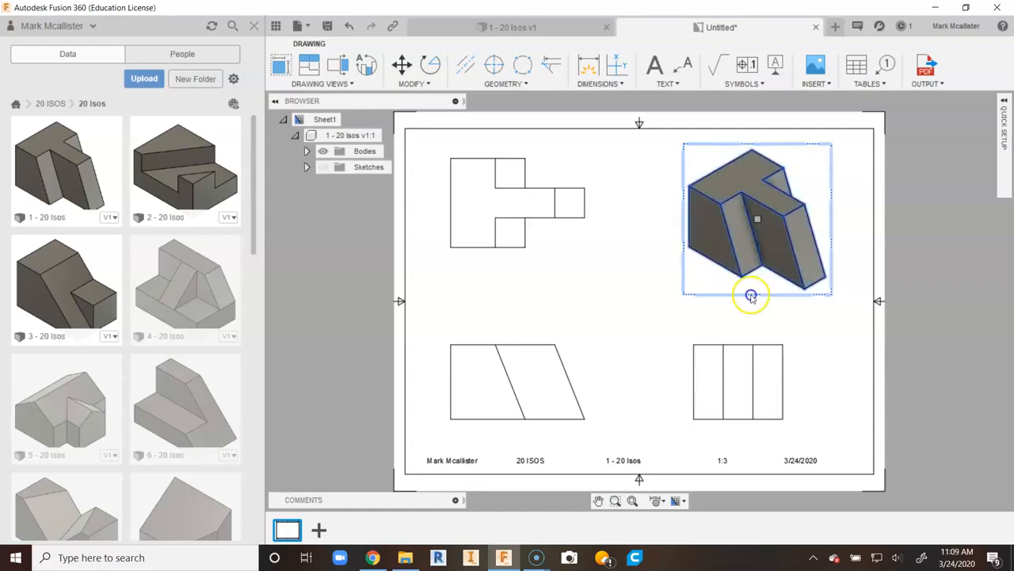
pyautogui.click(758, 220)
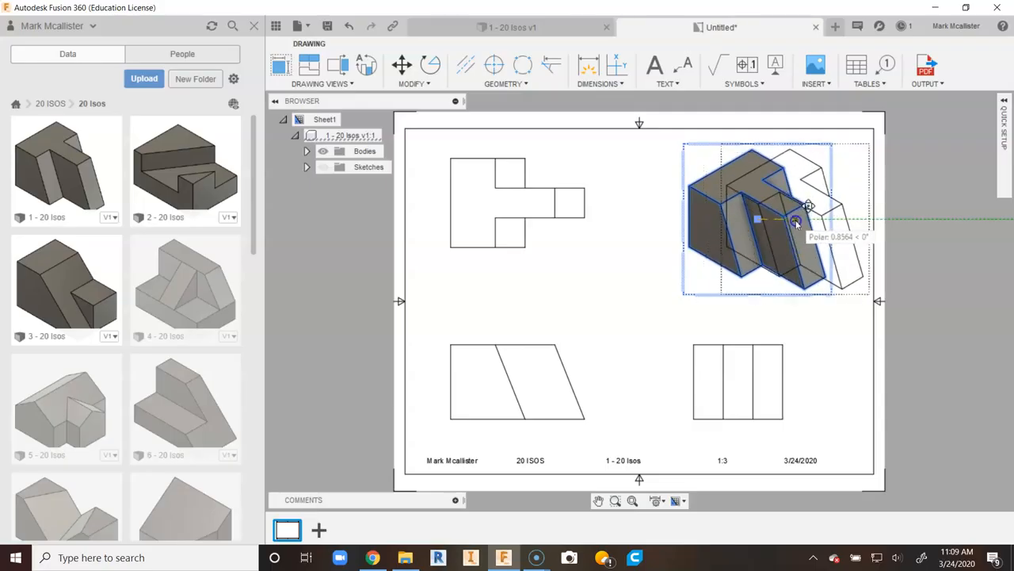
pyautogui.click(773, 222)
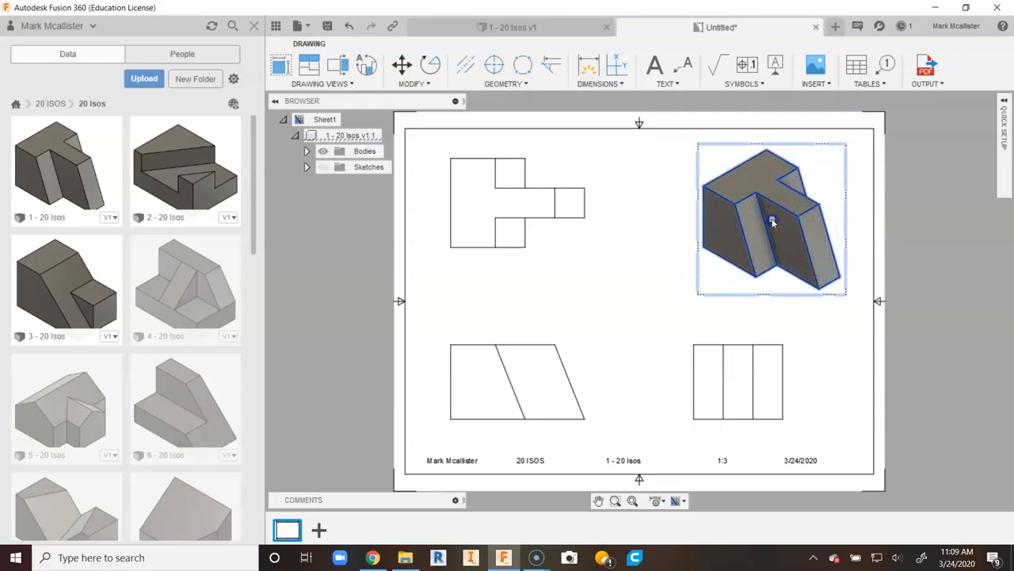
pyautogui.click(670, 266)
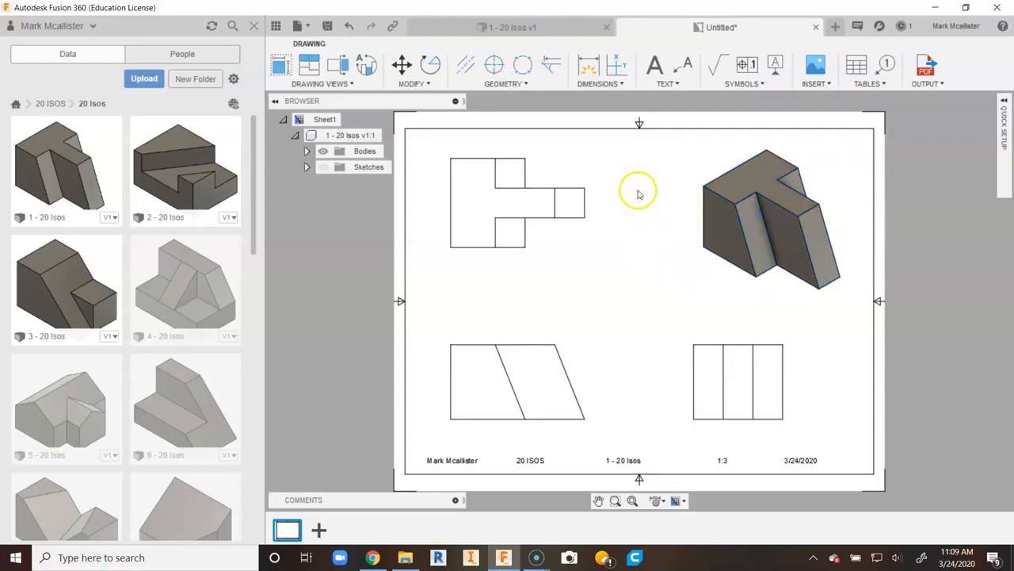
# - Save the drawing as "1 - 20 Isos Drawing" in the 20 Isos folder
pyautogui.click(327, 27)
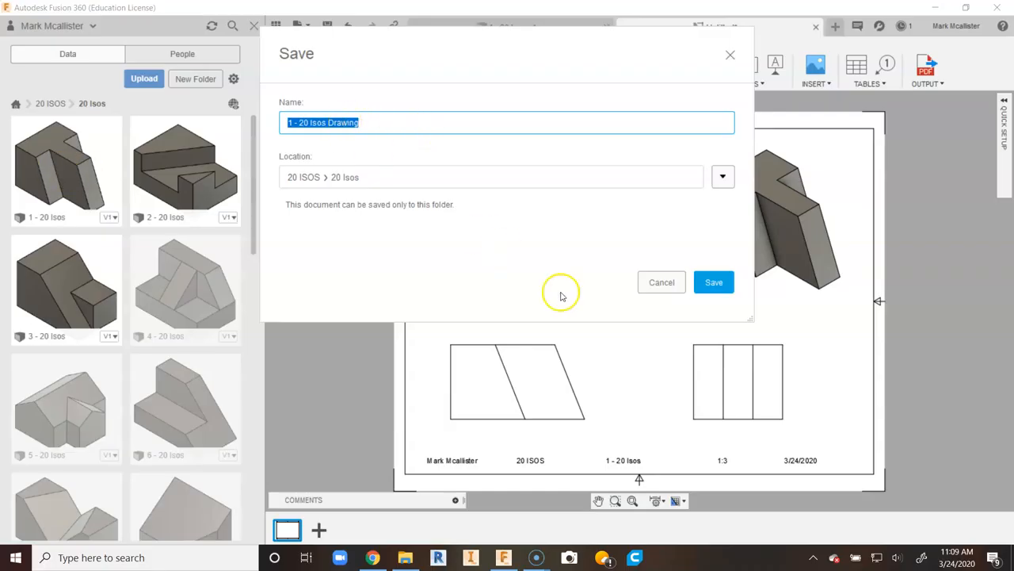
pyautogui.click(715, 282)
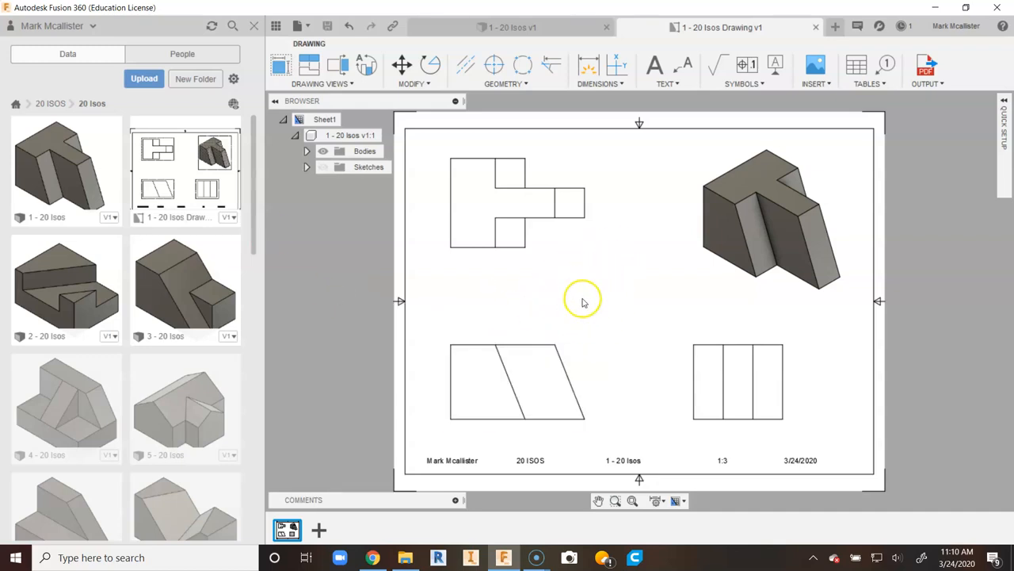
# - Dimension the front view's overall width from its upper-left to lower-right corner as a horizontal dimension, placed above the view
pyautogui.click(600, 84)
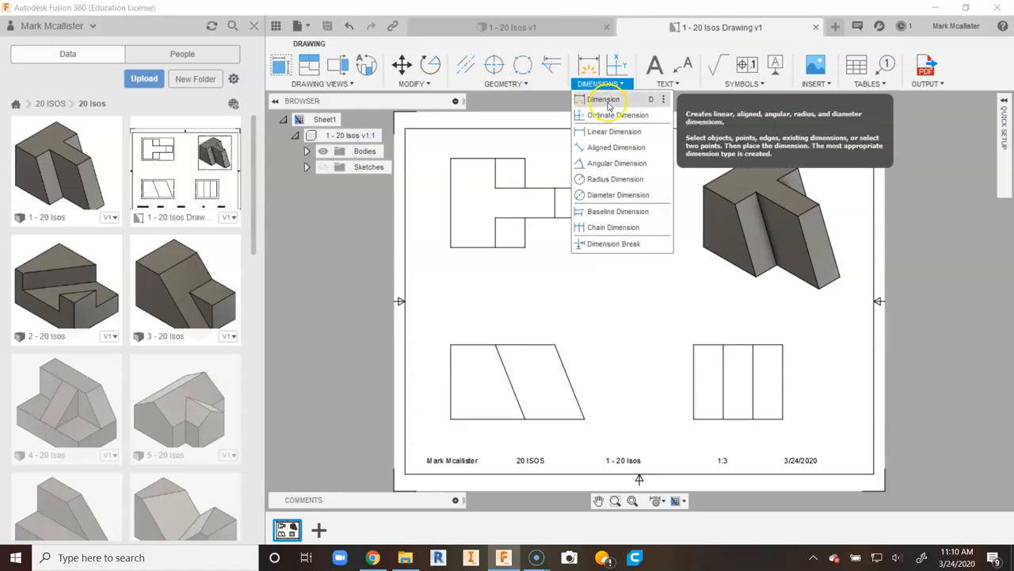
pyautogui.click(607, 101)
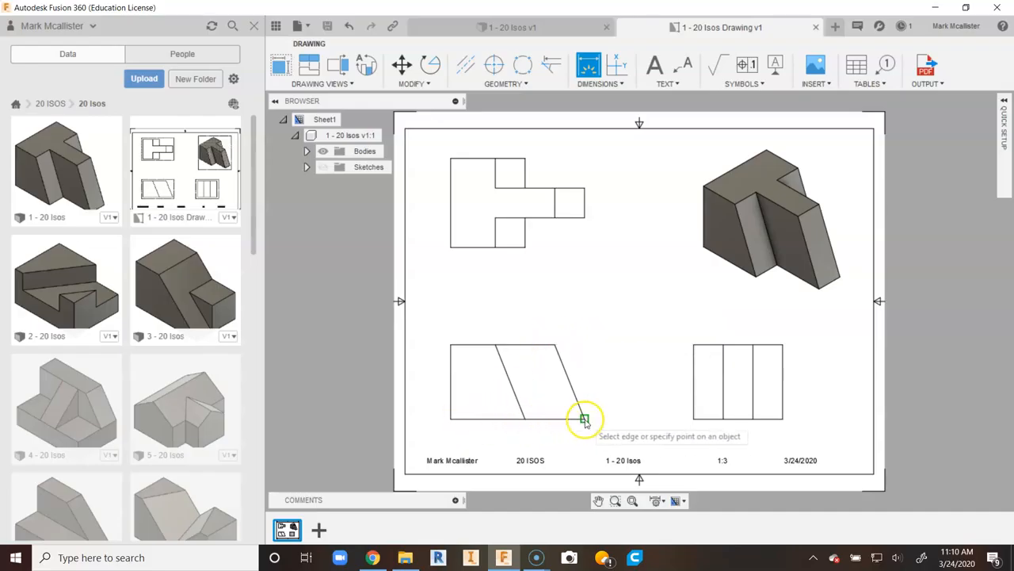
pyautogui.click(451, 344)
pyautogui.click(583, 415)
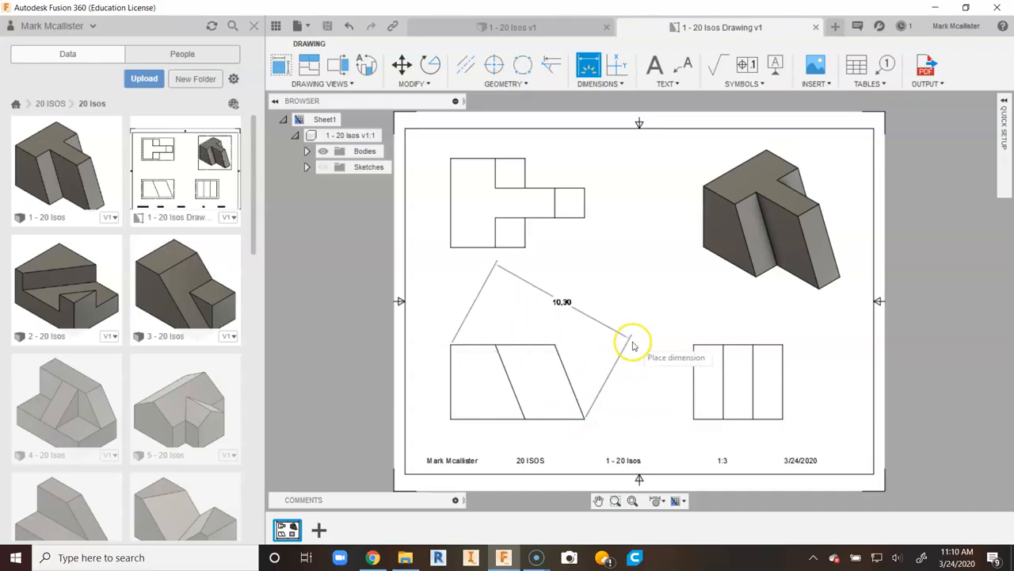
pyautogui.rightClick(612, 306)
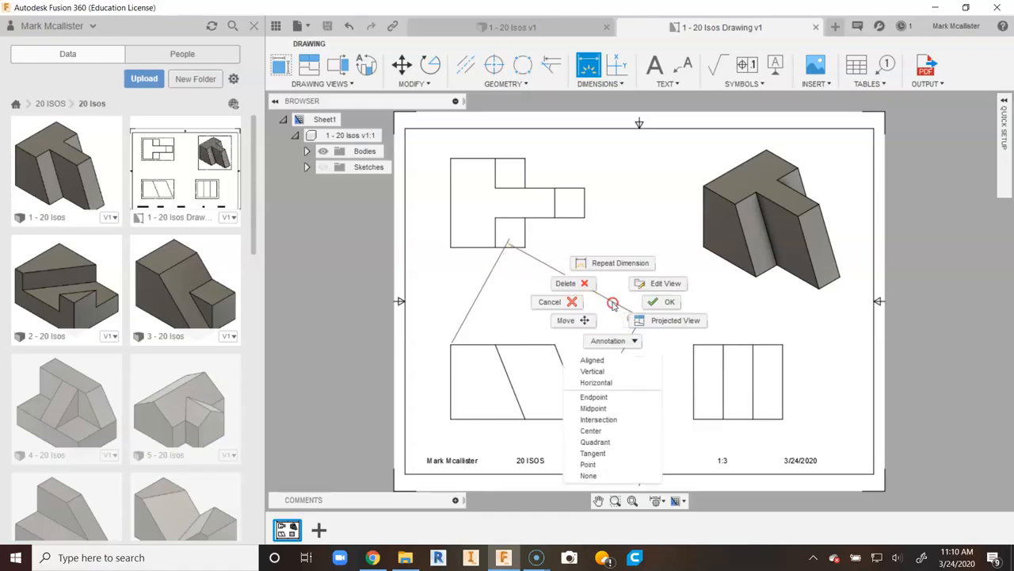
pyautogui.click(623, 384)
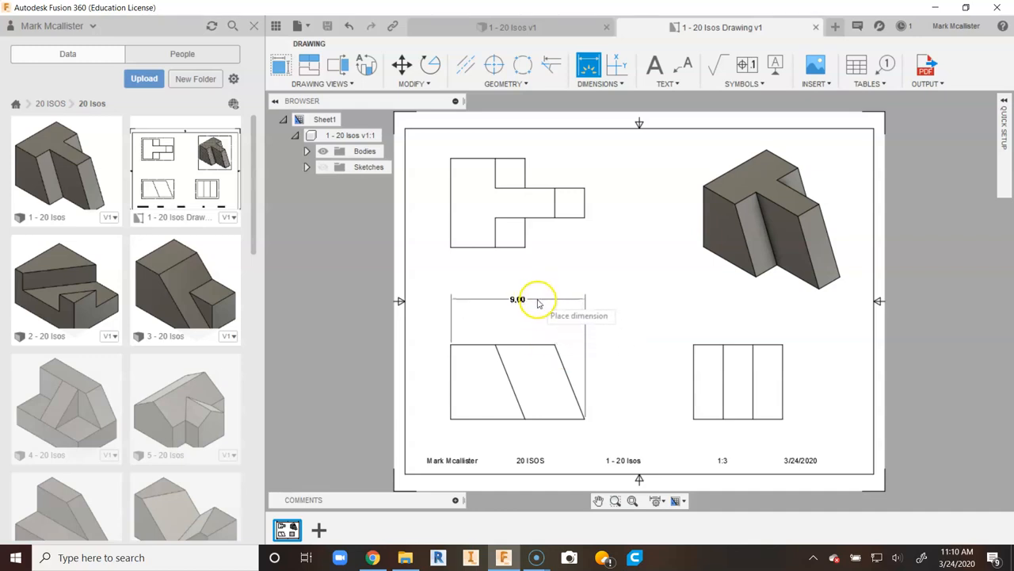
pyautogui.click(537, 301)
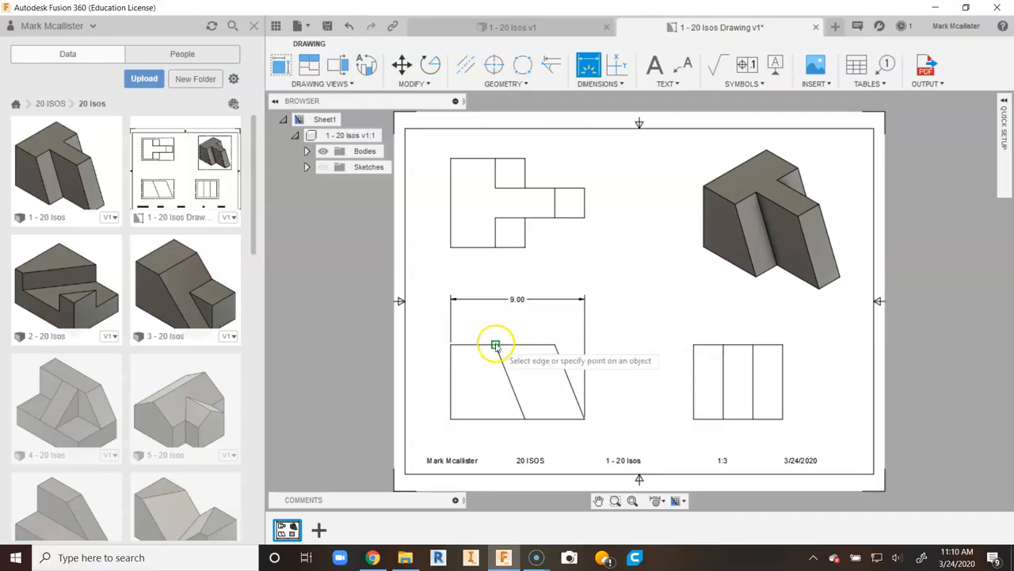
pyautogui.click(599, 83)
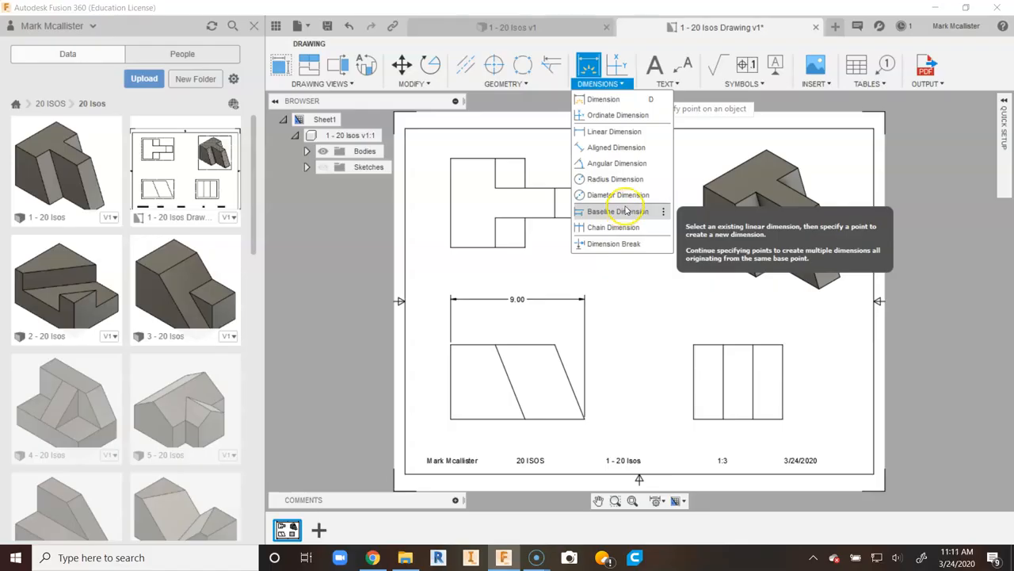
pyautogui.click(606, 228)
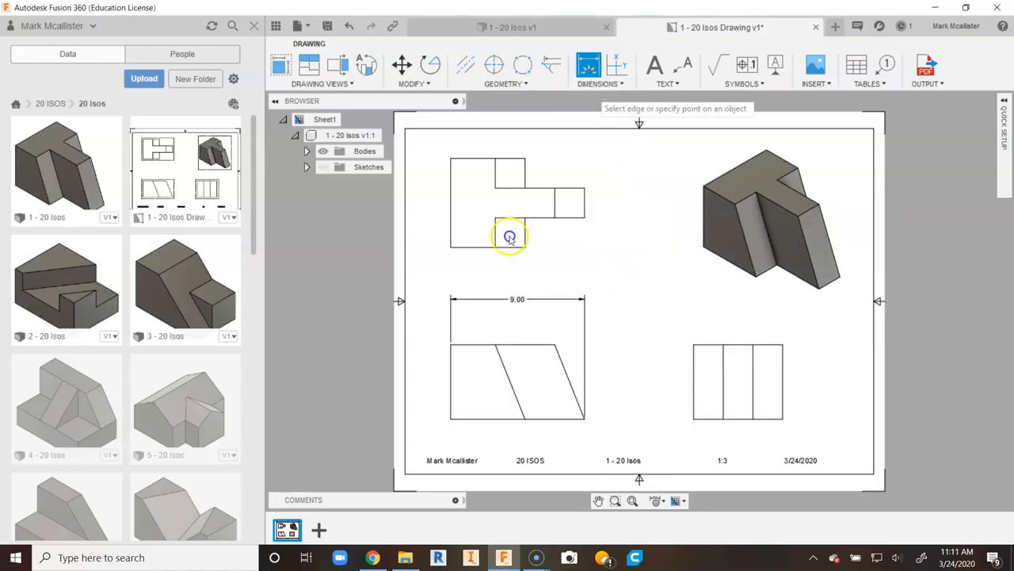
pyautogui.click(453, 300)
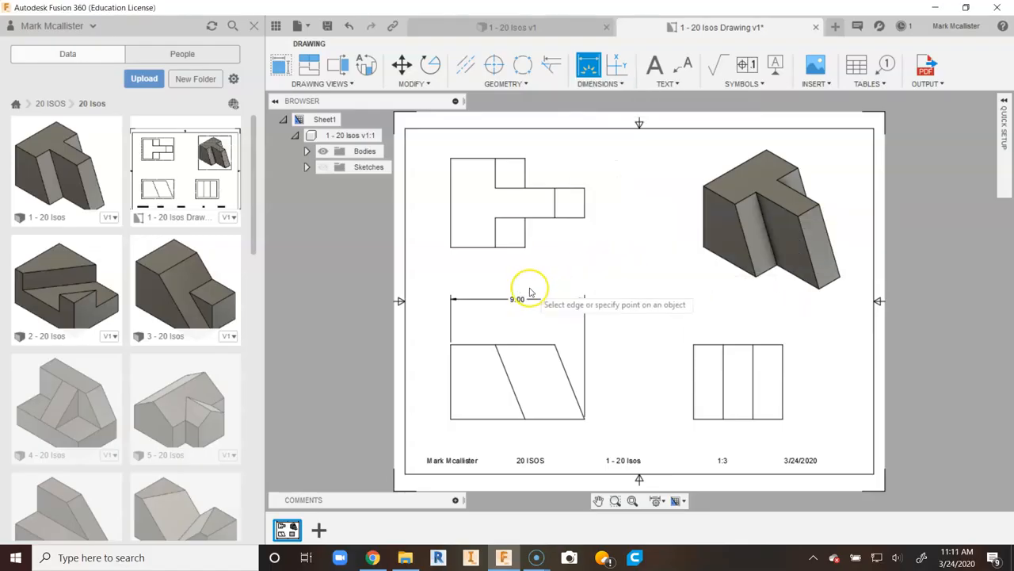
pyautogui.click(618, 84)
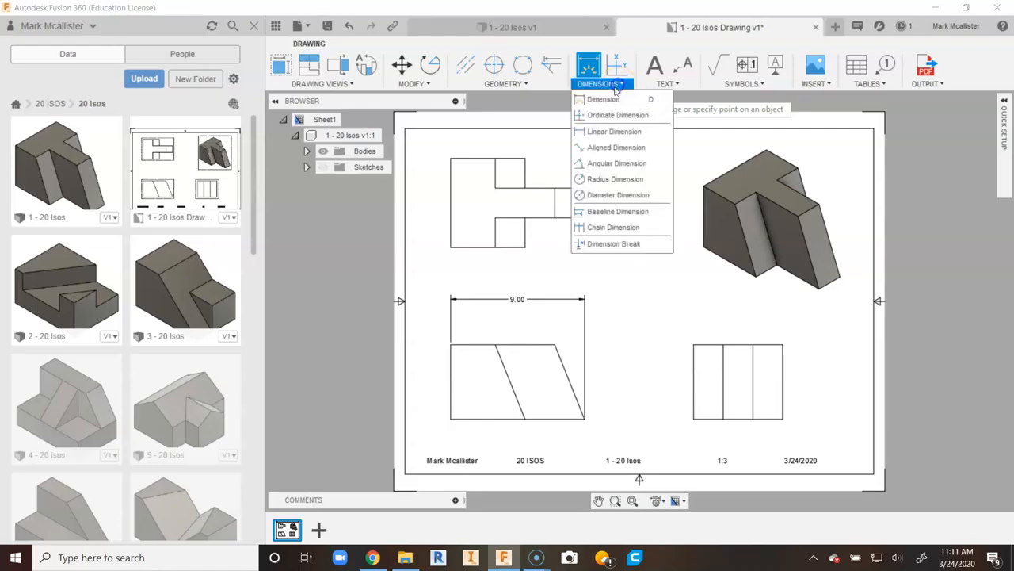
pyautogui.click(614, 211)
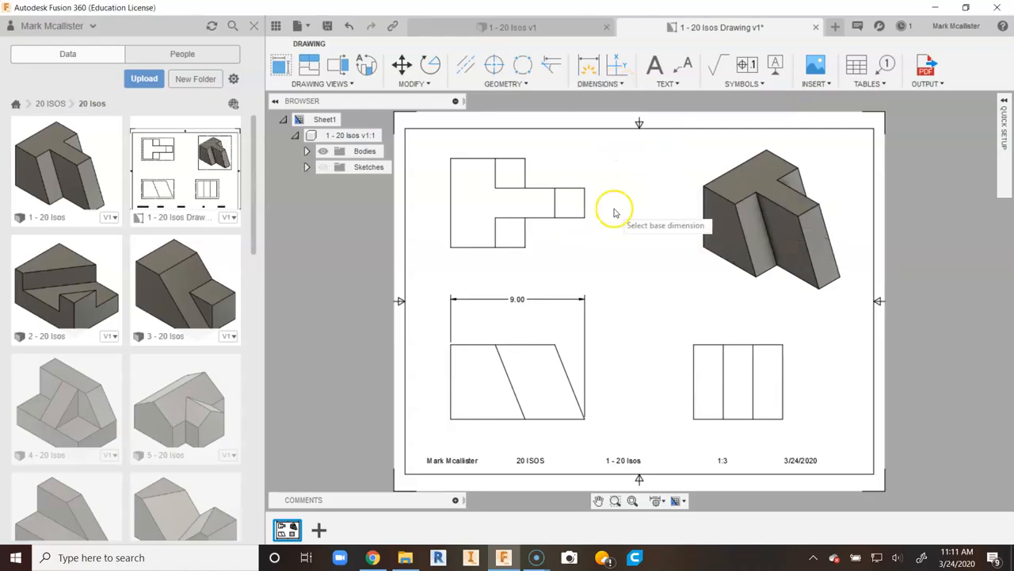
pyautogui.click(520, 300)
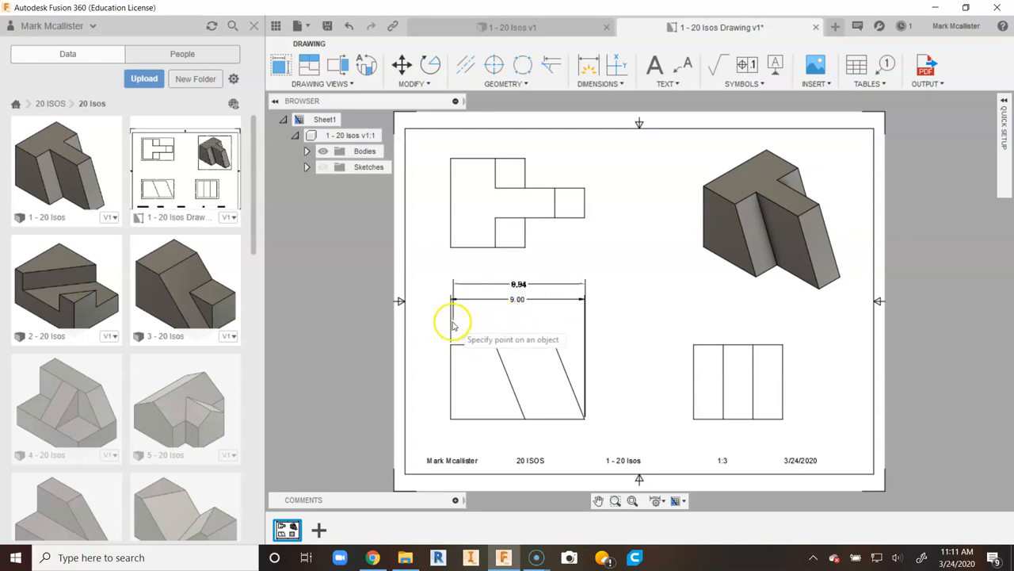
pyautogui.rightClick(583, 248)
pyautogui.click(534, 244)
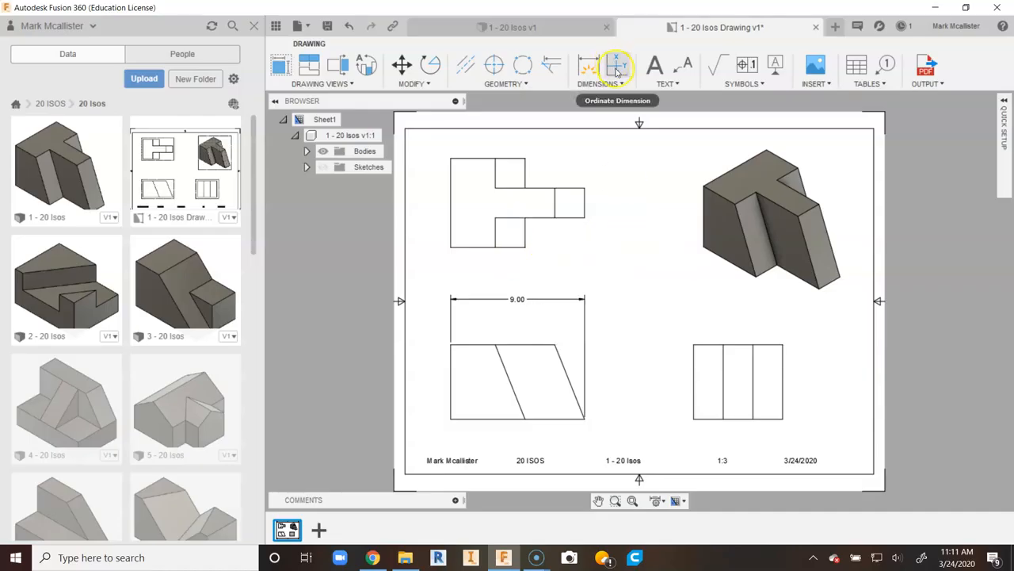
# - Add baseline dimensions from the front view's left edge to the upper ends of the right and left slanted edges
pyautogui.click(615, 85)
pyautogui.click(622, 211)
pyautogui.click(451, 321)
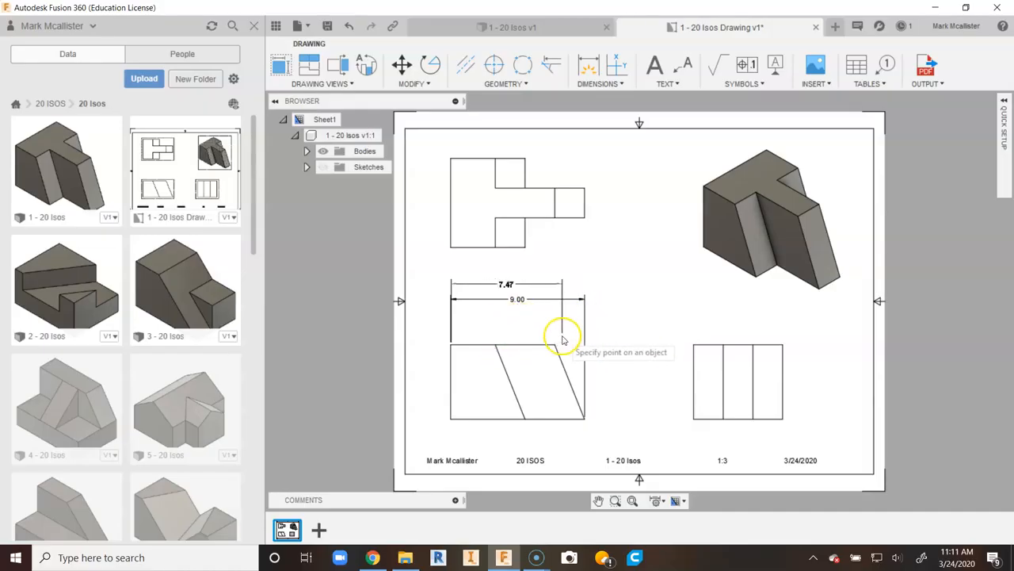
pyautogui.click(555, 346)
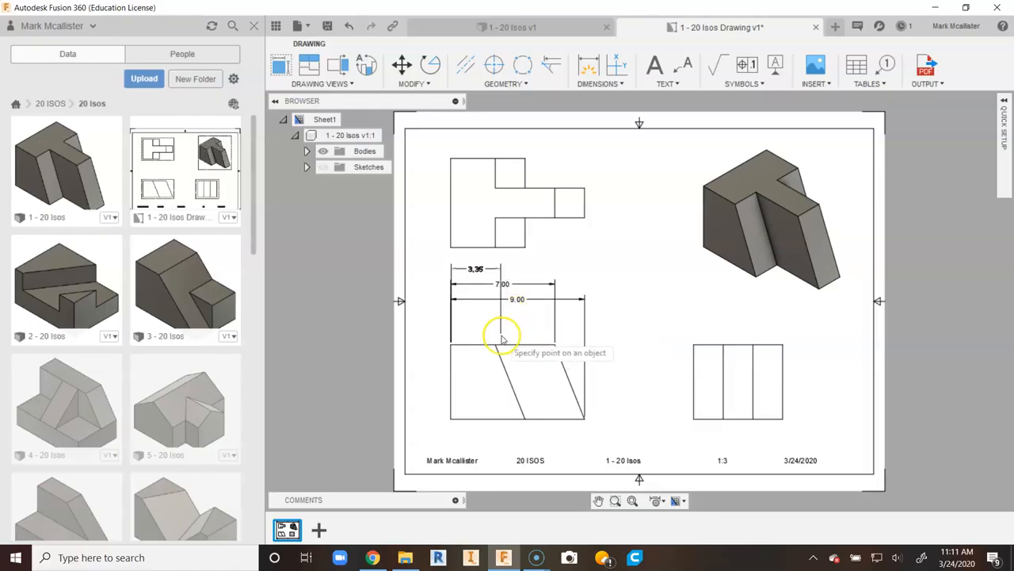
pyautogui.click(495, 344)
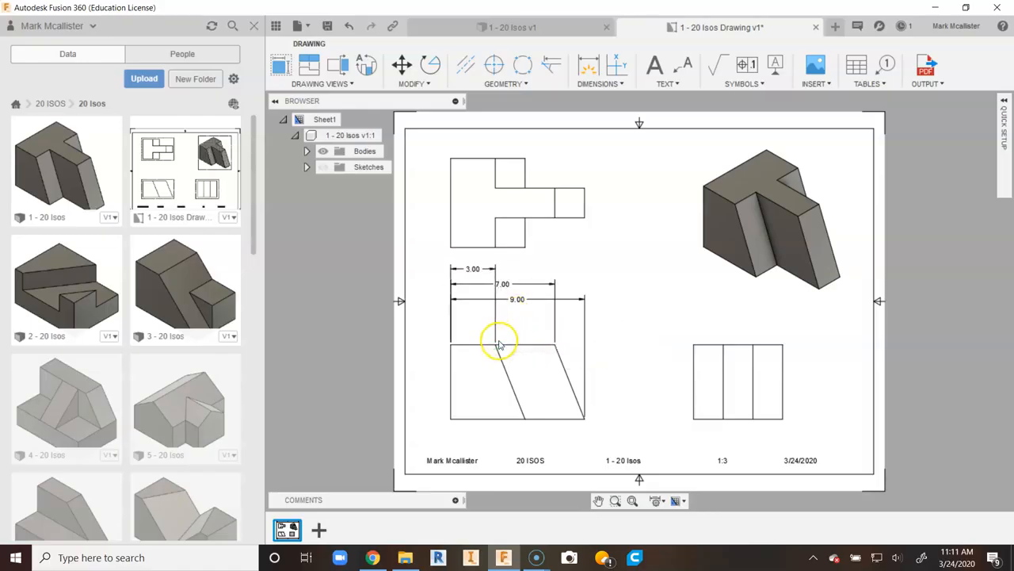
pyautogui.rightClick(623, 224)
pyautogui.click(657, 219)
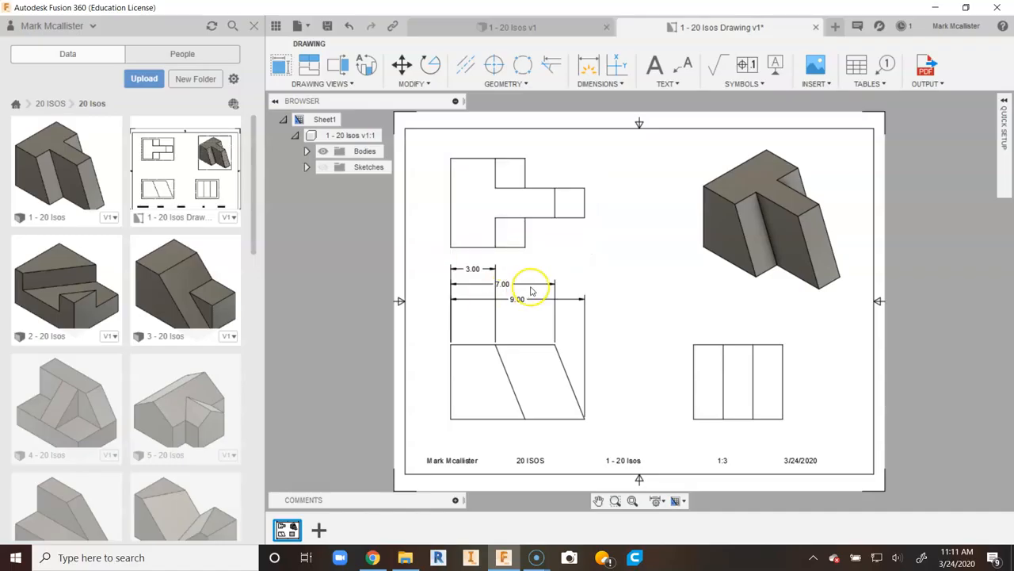
# - Restack the front view's width dimensions with 3.00 nearest the view and 7.00 between it and the 9.00 overall dimension
pyautogui.scroll(1, 510, 289)
pyautogui.click(501, 284)
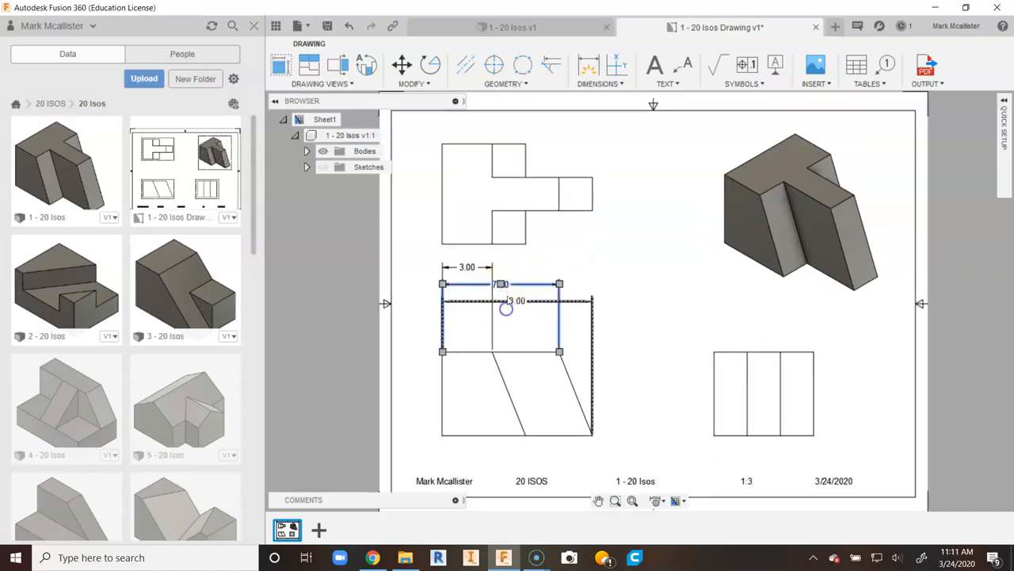
pyautogui.click(504, 315)
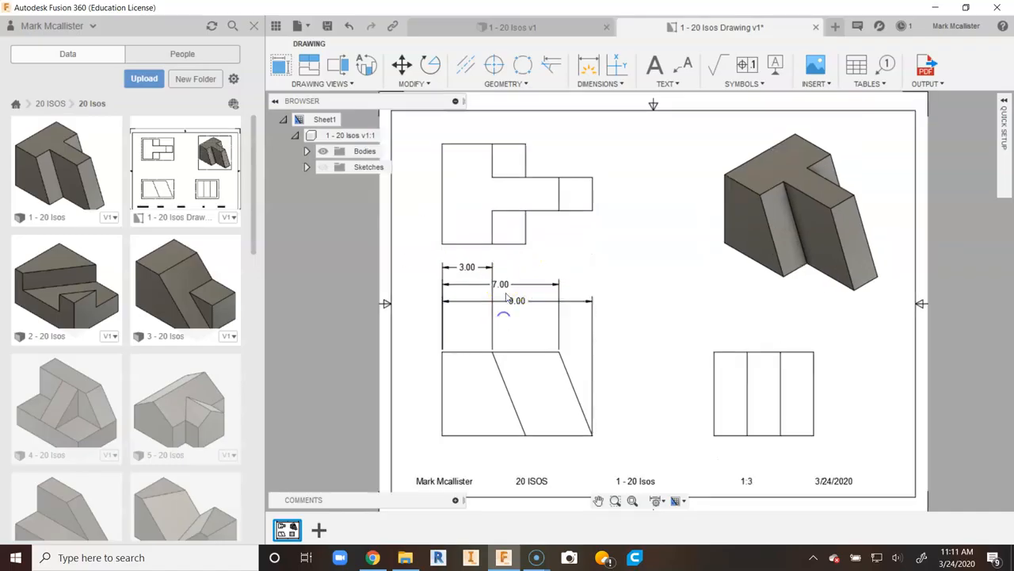
pyautogui.click(501, 284)
pyautogui.click(502, 316)
pyautogui.click(466, 268)
pyautogui.moveTo(467, 269); pyautogui.dragTo(470, 334)
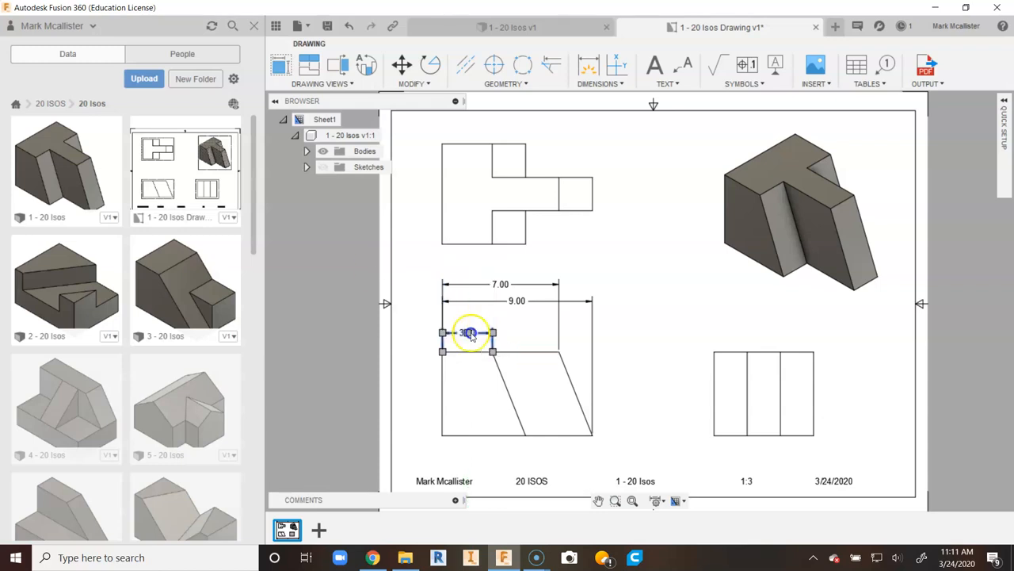
pyautogui.click(500, 283)
pyautogui.moveTo(500, 285); pyautogui.dragTo(501, 315)
pyautogui.click(577, 264)
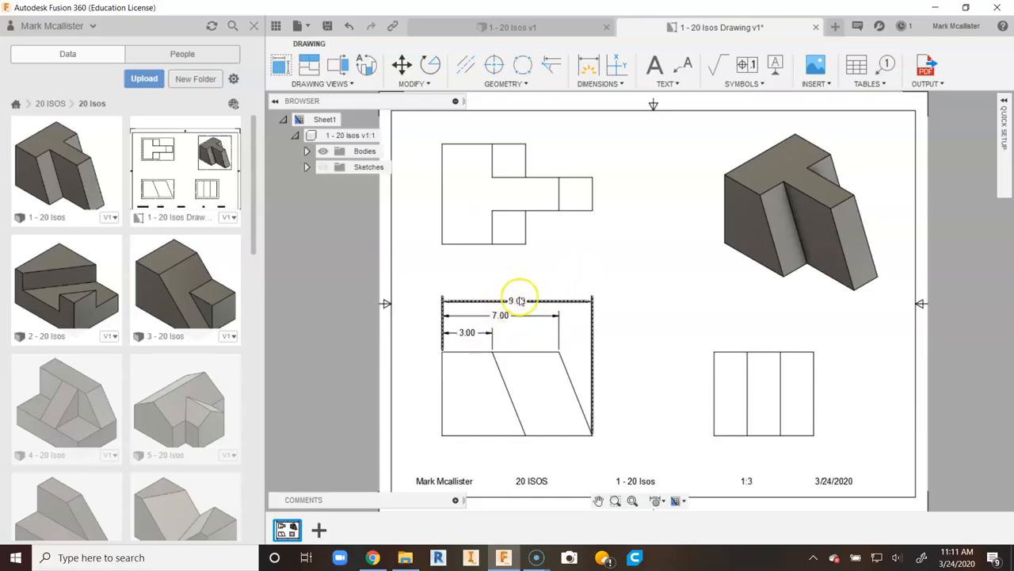
# - Shift the front view's 7.00 dimension text slightly left along its dimension line
pyautogui.click(502, 317)
pyautogui.click(493, 316)
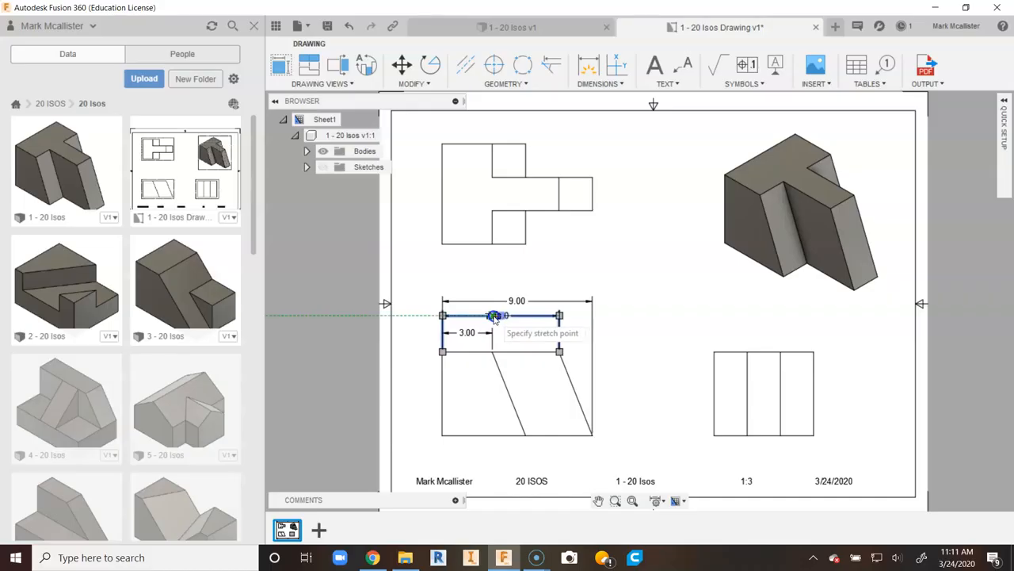
pyautogui.click(494, 316)
pyautogui.click(521, 342)
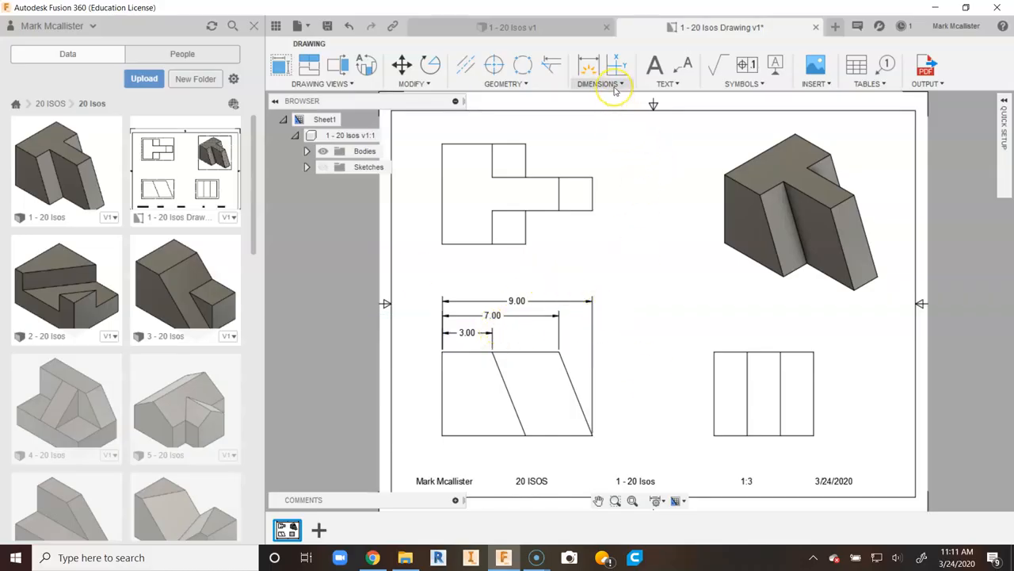
# - Dimension the side view's overall width between its upper corners, placed above the view level with the front view's overall width
pyautogui.click(615, 86)
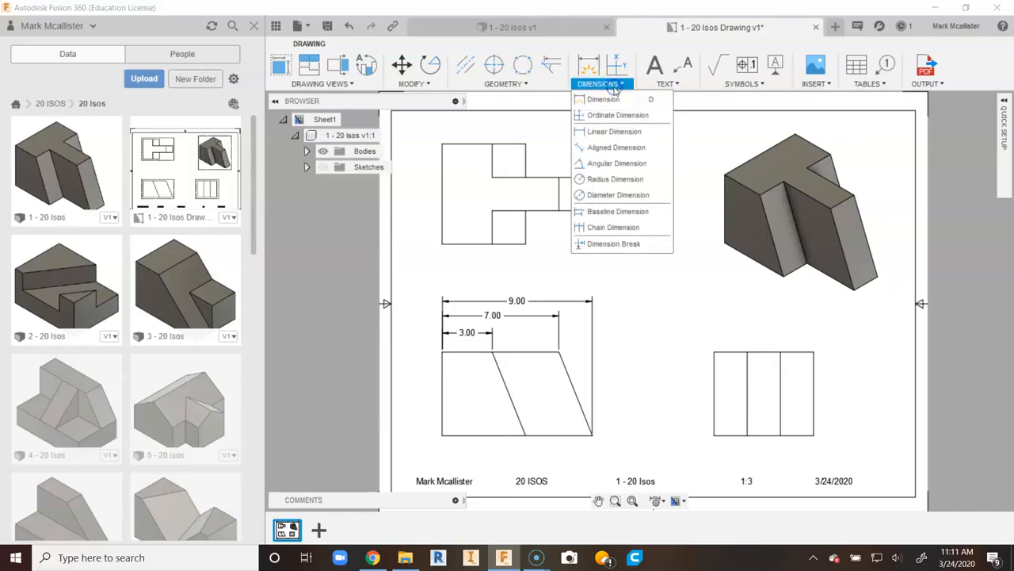
pyautogui.click(759, 373)
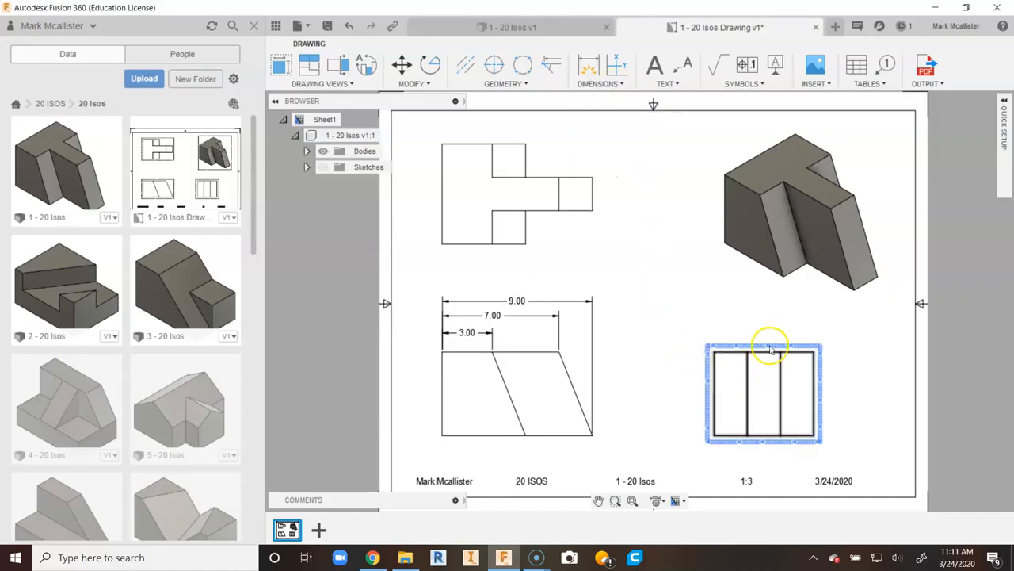
pyautogui.click(591, 65)
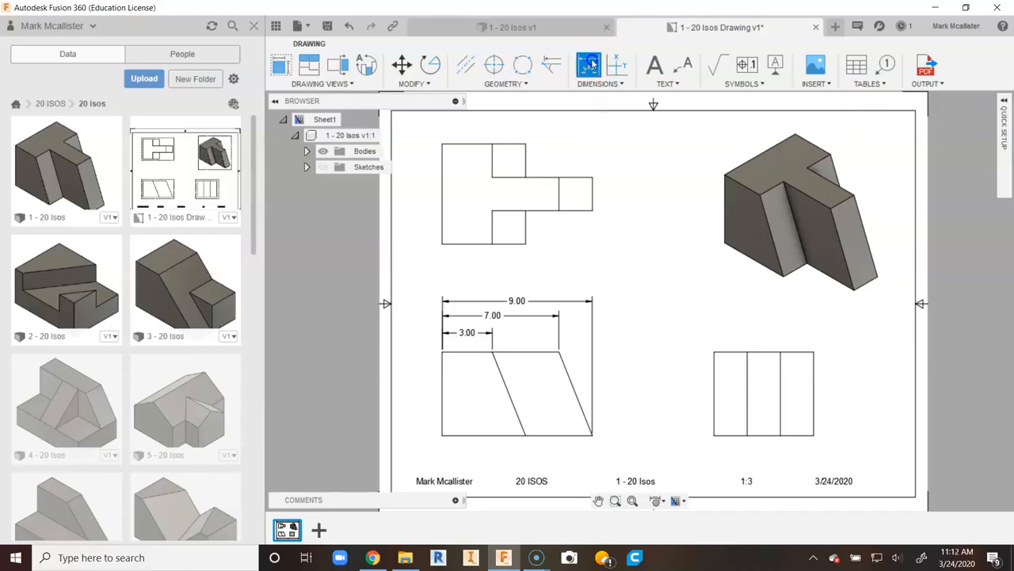
pyautogui.click(715, 351)
pyautogui.click(814, 350)
pyautogui.click(798, 302)
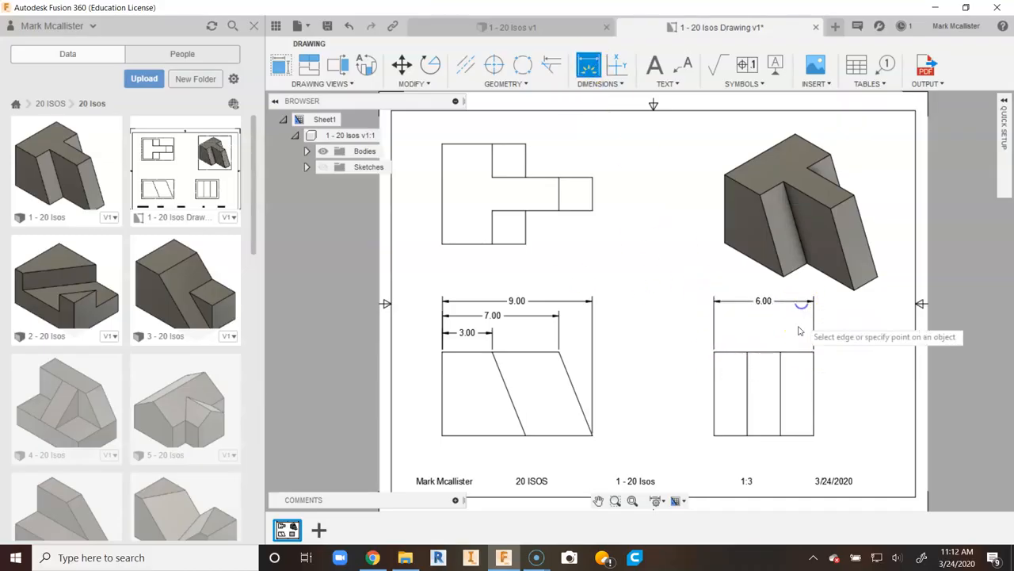
# - Dimension both inner vertical edges of the side view from its upper-left corner, stacked beneath the overall width with the shorter one nearest the view
pyautogui.click(781, 351)
pyautogui.click(714, 352)
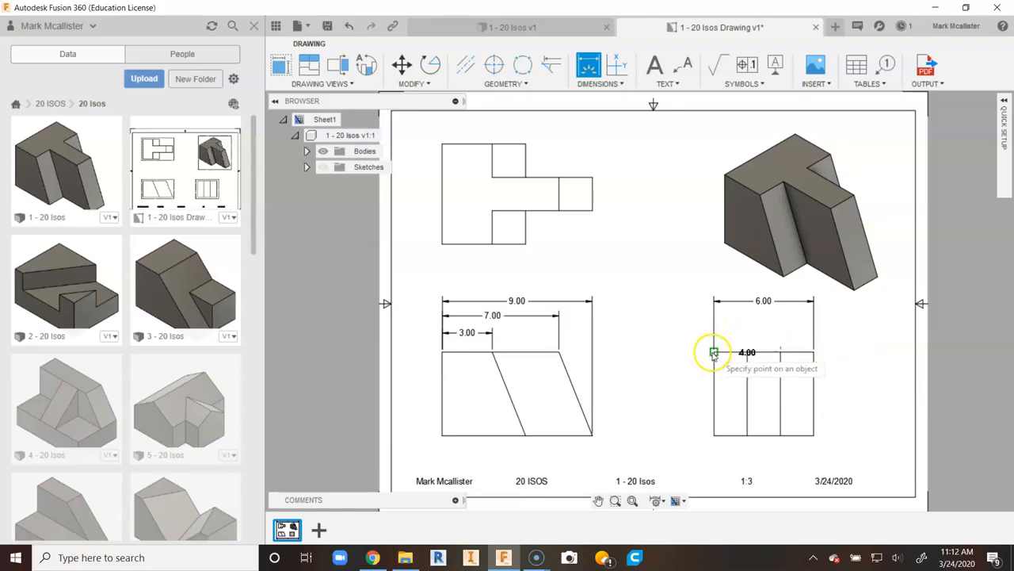
pyautogui.click(748, 319)
pyautogui.click(747, 352)
pyautogui.click(714, 351)
pyautogui.click(717, 337)
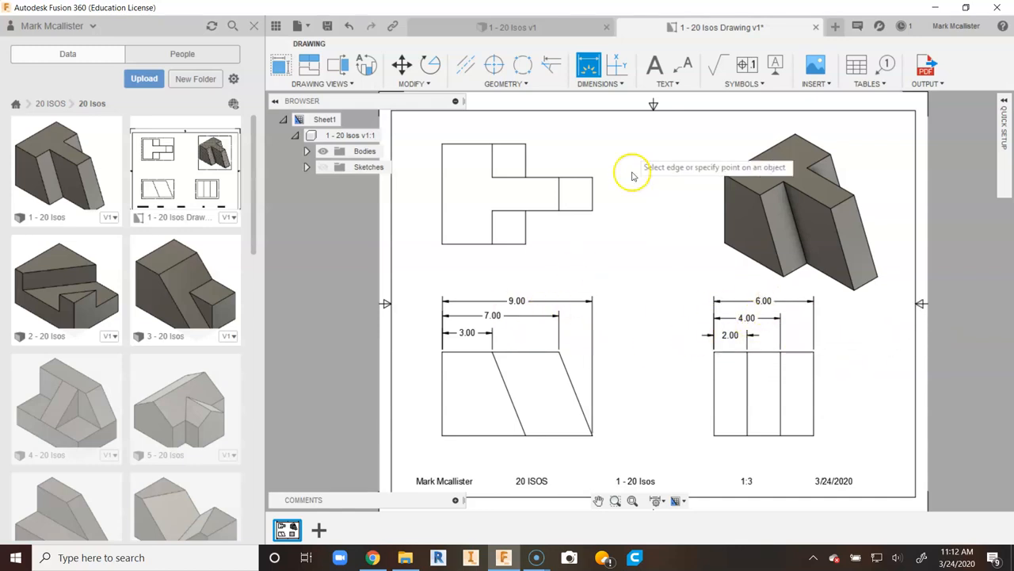
# - Dimension the side view's height along its left edge, placed just left of the view, and finish dimensioning
pyautogui.click(714, 382)
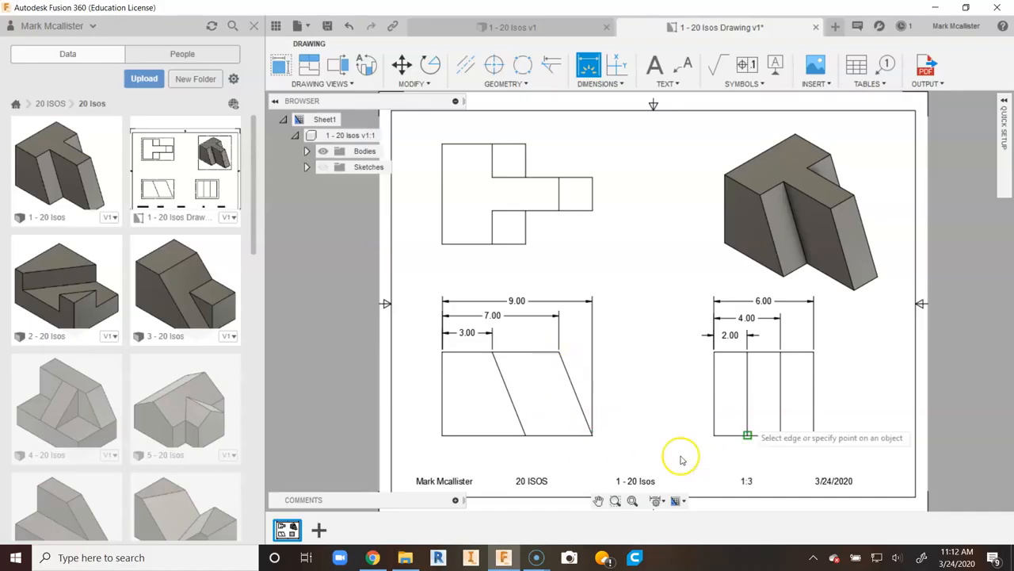
pyautogui.click(713, 373)
pyautogui.click(700, 378)
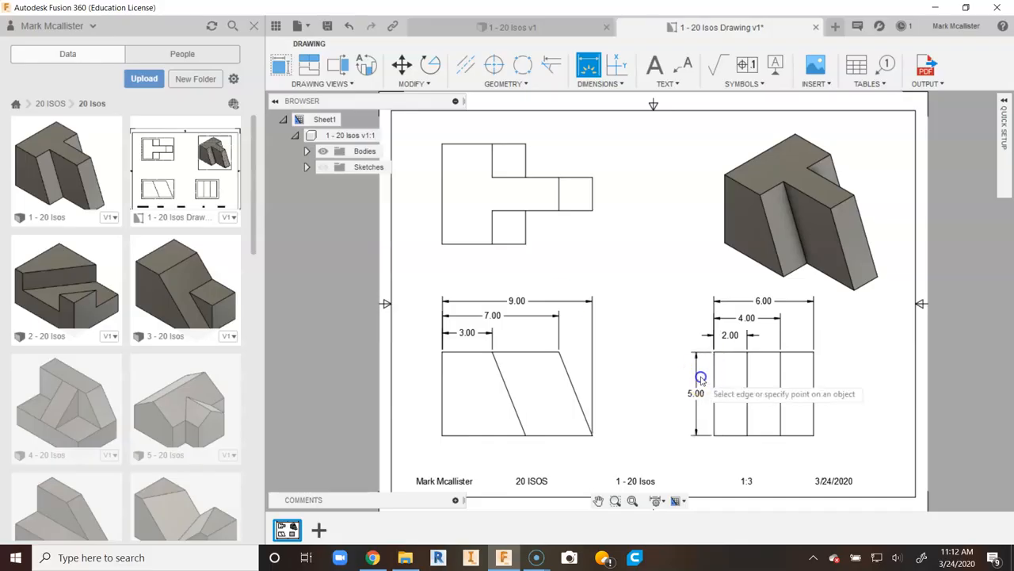
pyautogui.rightClick(646, 252)
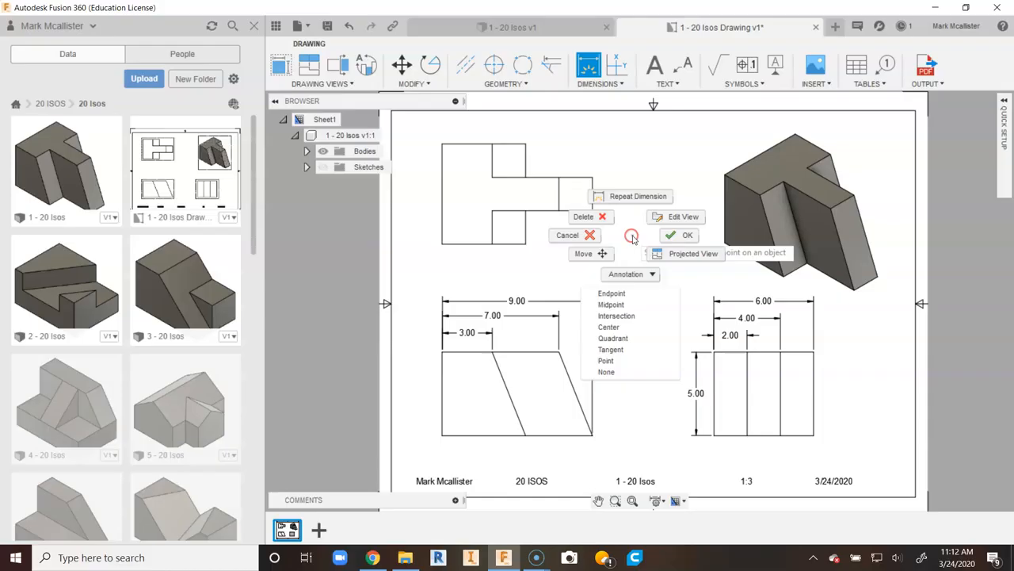
pyautogui.click(678, 234)
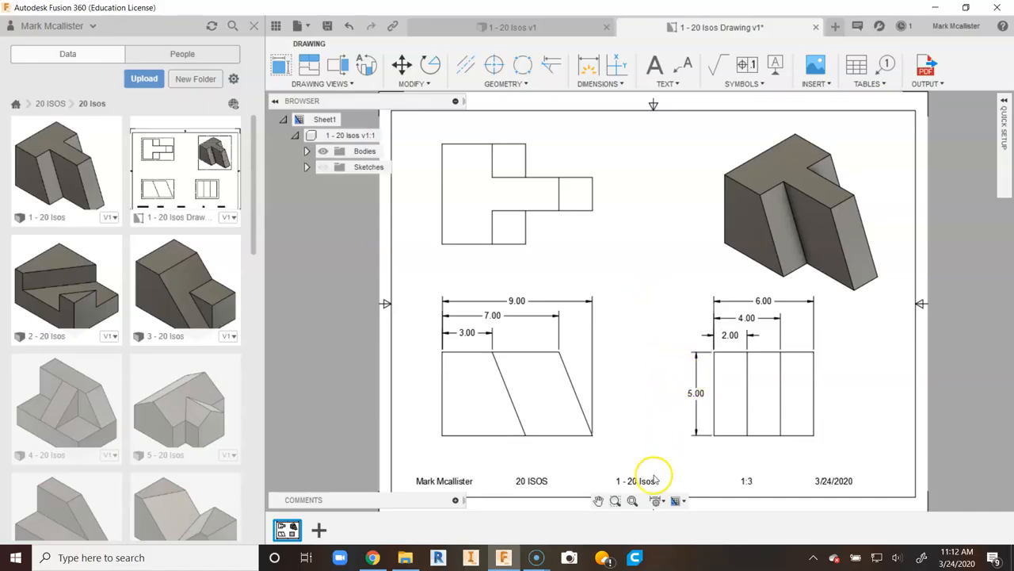
pyautogui.rightClick(663, 259)
pyautogui.click(663, 252)
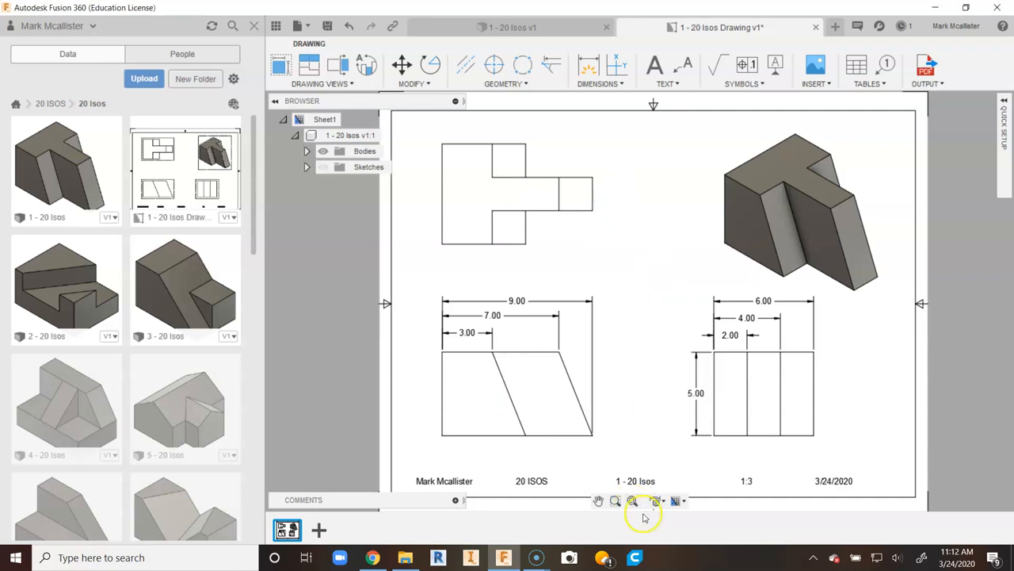
# - Move the isometric view slightly up and to the right, clear of the side view's dimensions
pyautogui.scroll(-2, 390, 373)
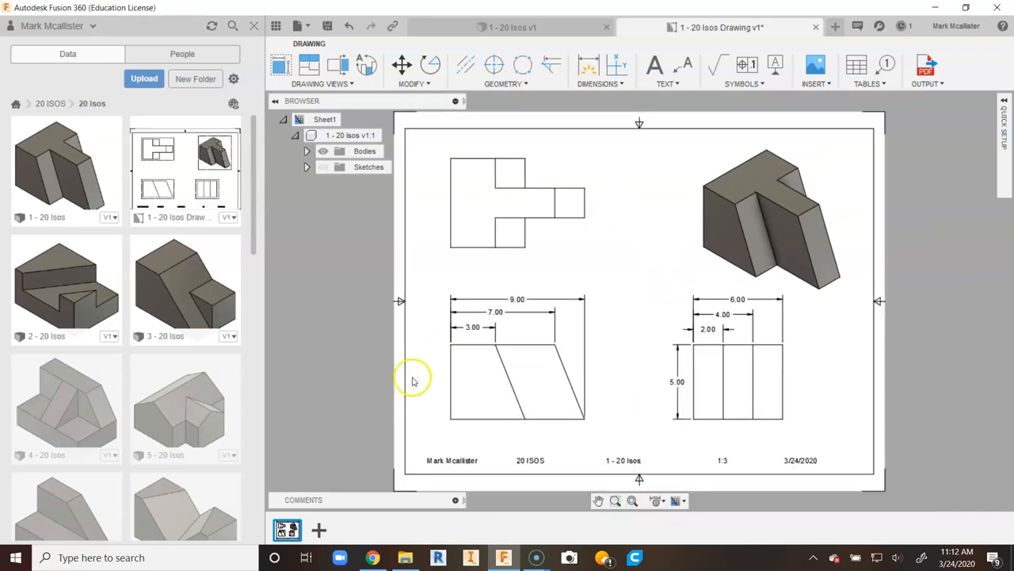
pyautogui.click(633, 500)
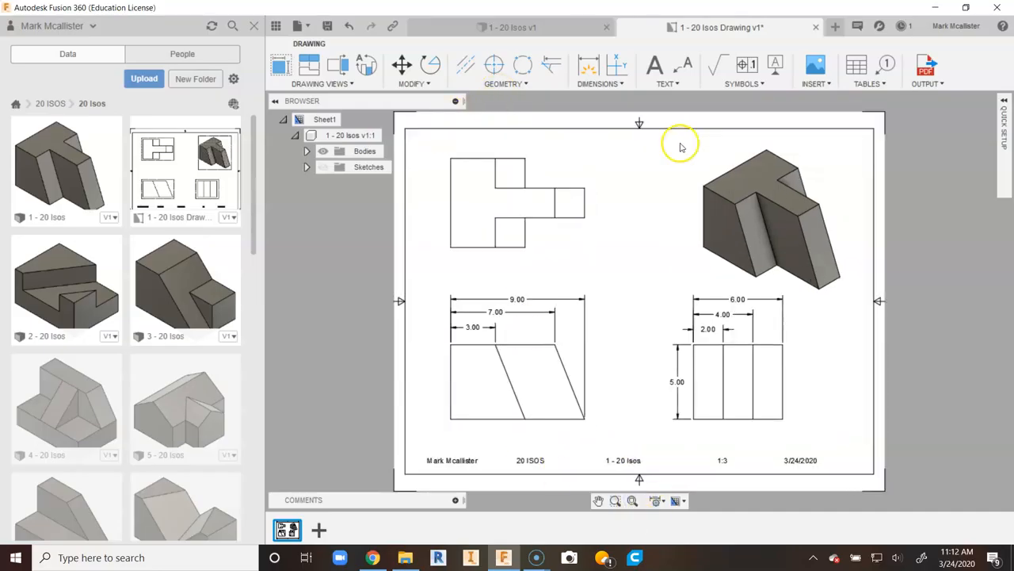
pyautogui.click(786, 221)
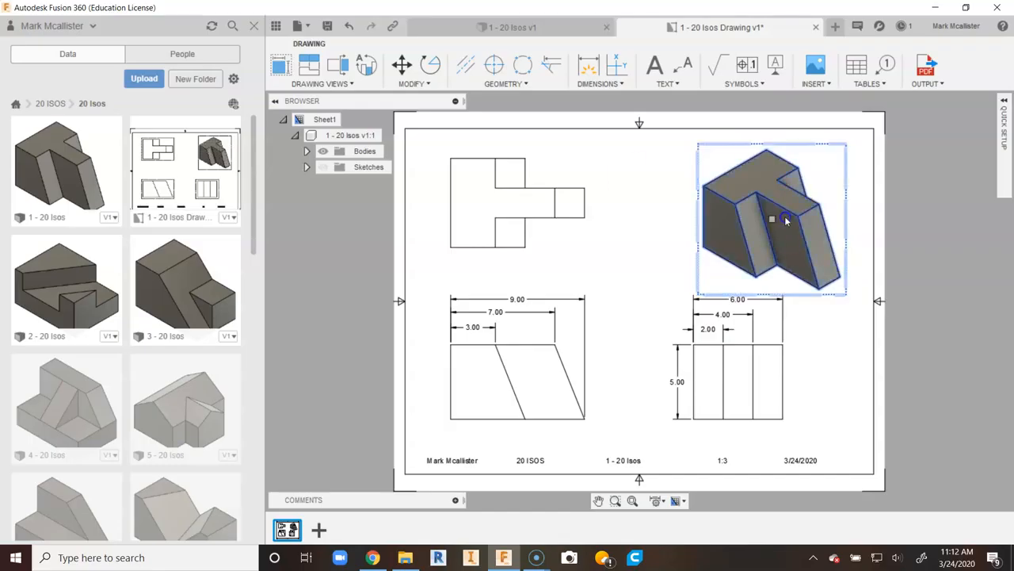
pyautogui.click(771, 218)
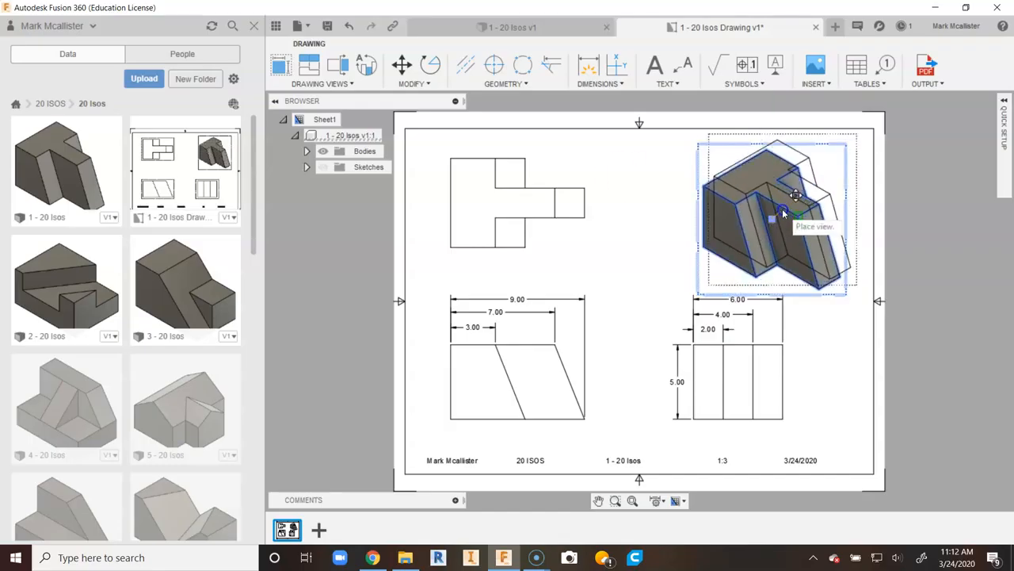
pyautogui.click(782, 210)
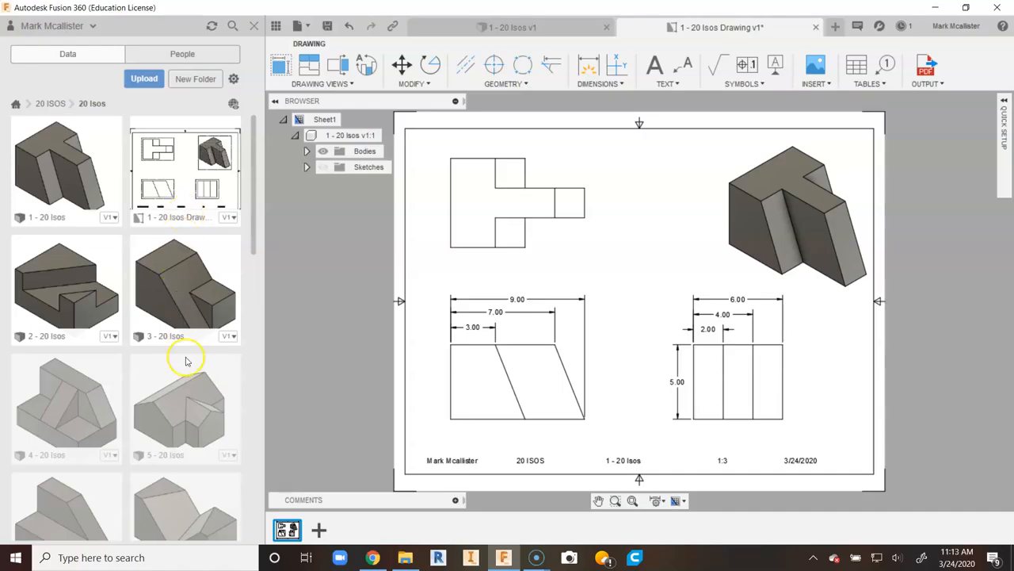
# - Add a second blank sheet to the drawing
pyautogui.click(320, 531)
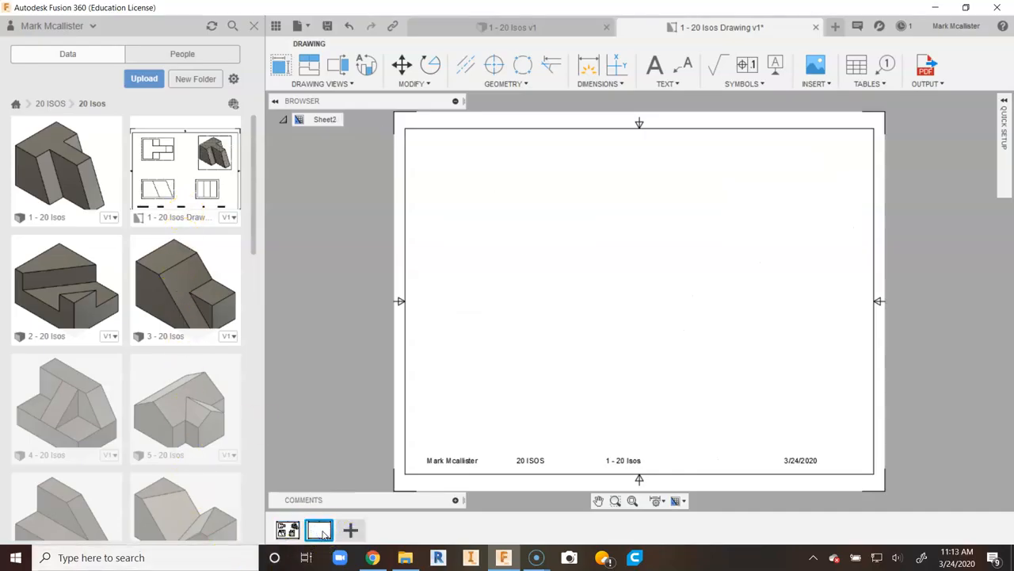
pyautogui.moveTo(290, 530)
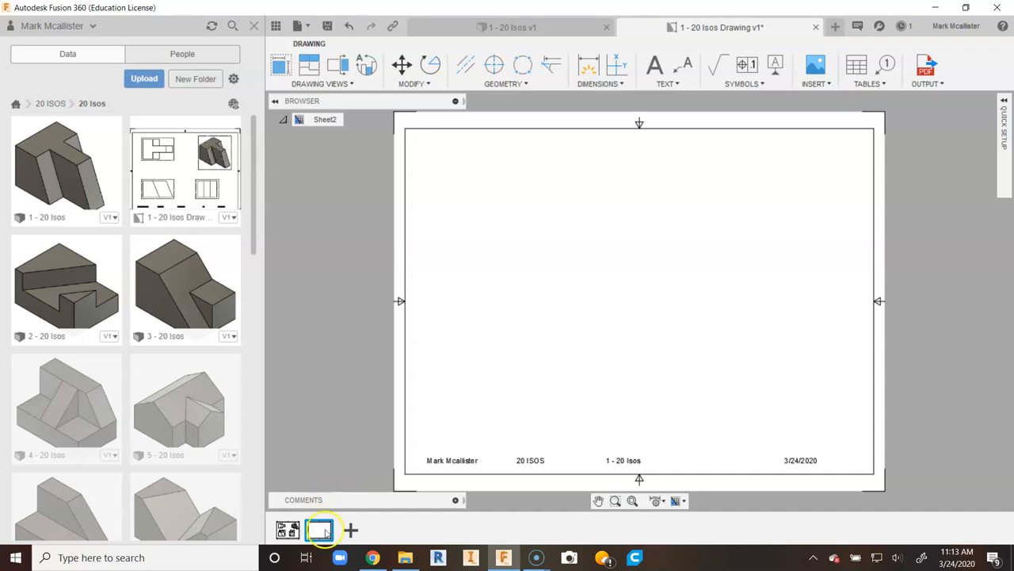
# - Delete the blank second sheet, keeping only the sheet with the dimensioned views
pyautogui.rightClick(325, 531)
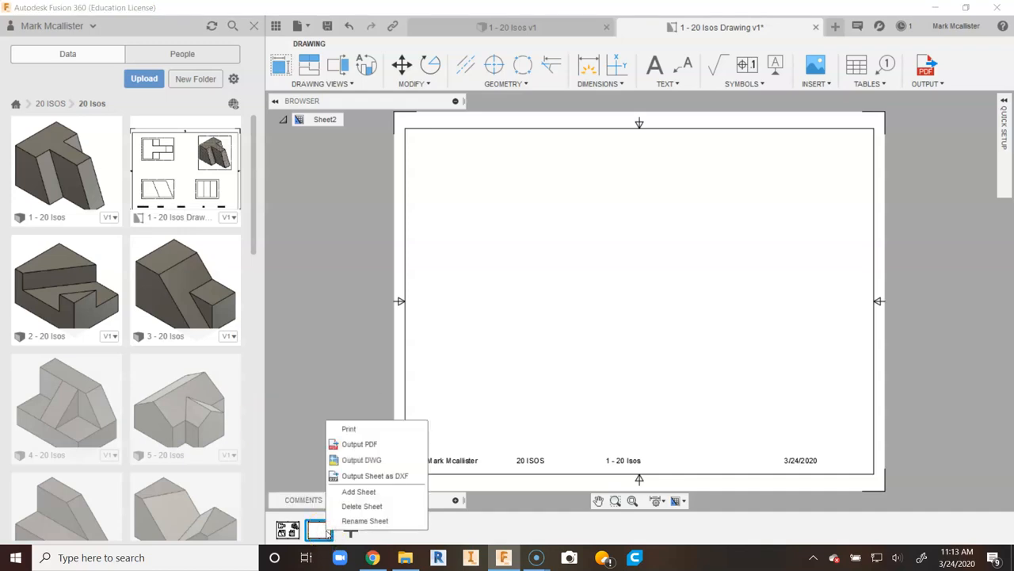
pyautogui.click(341, 505)
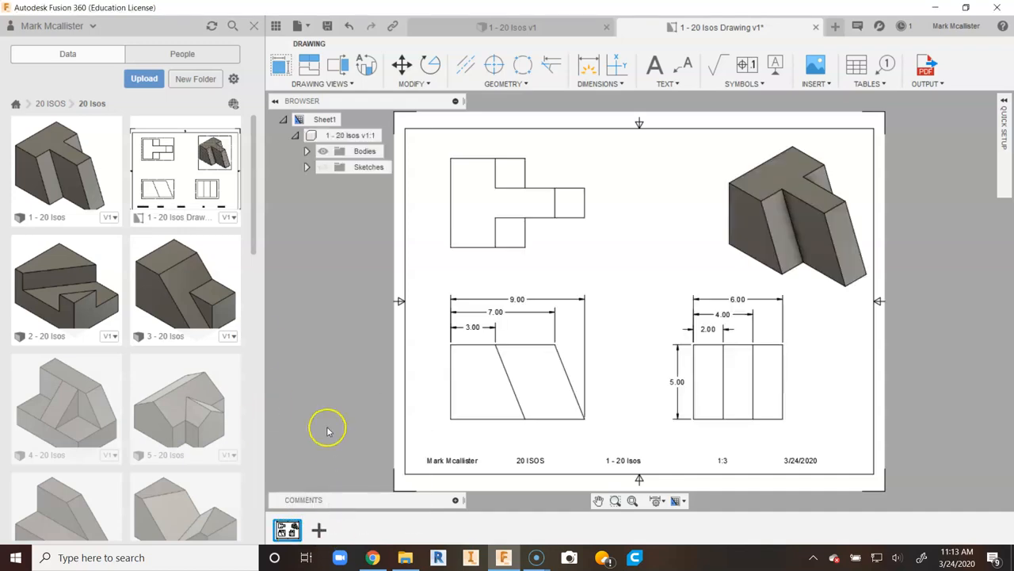
pyautogui.click(943, 84)
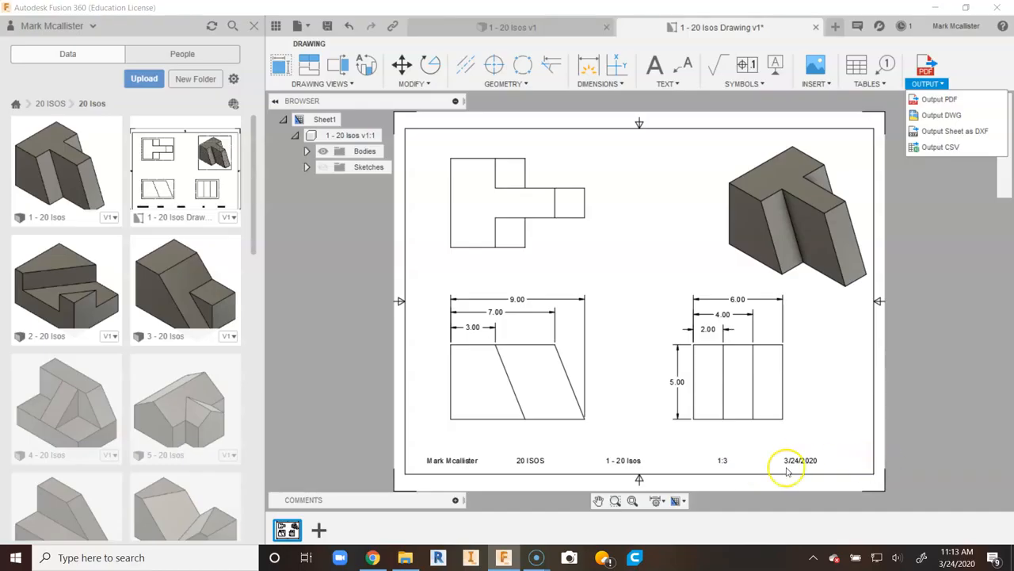
pyautogui.click(941, 84)
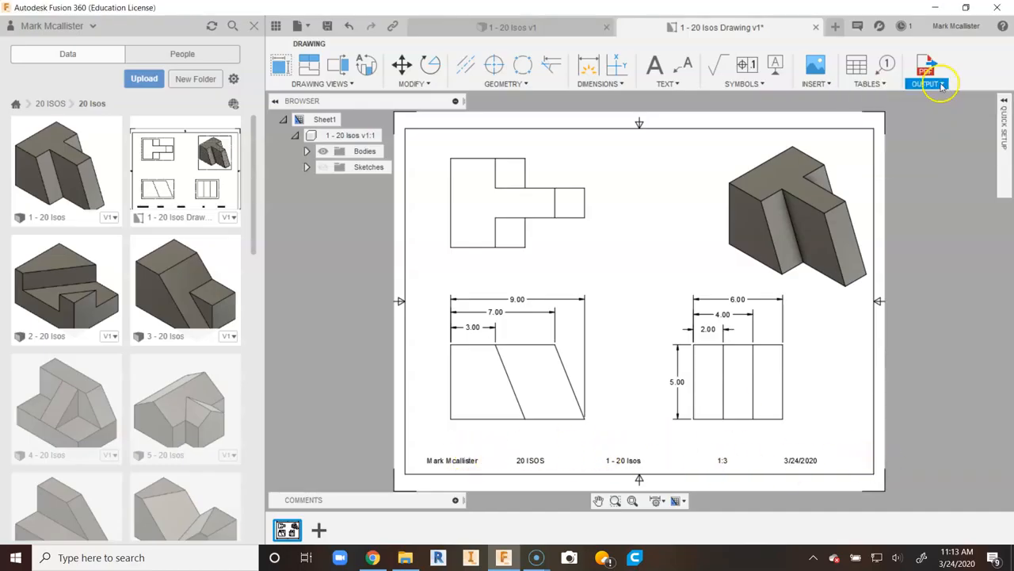
pyautogui.click(942, 85)
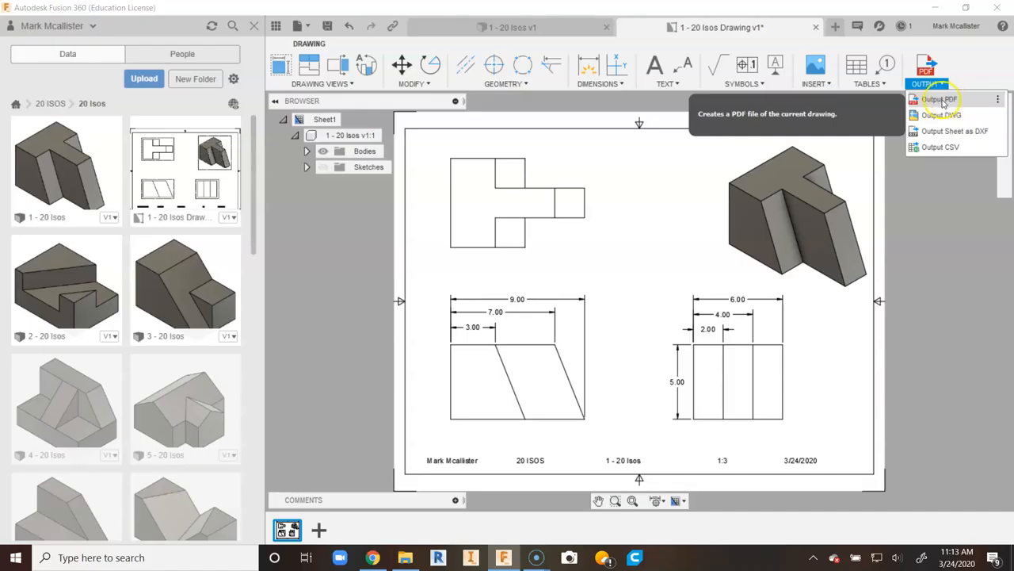
pyautogui.click(348, 255)
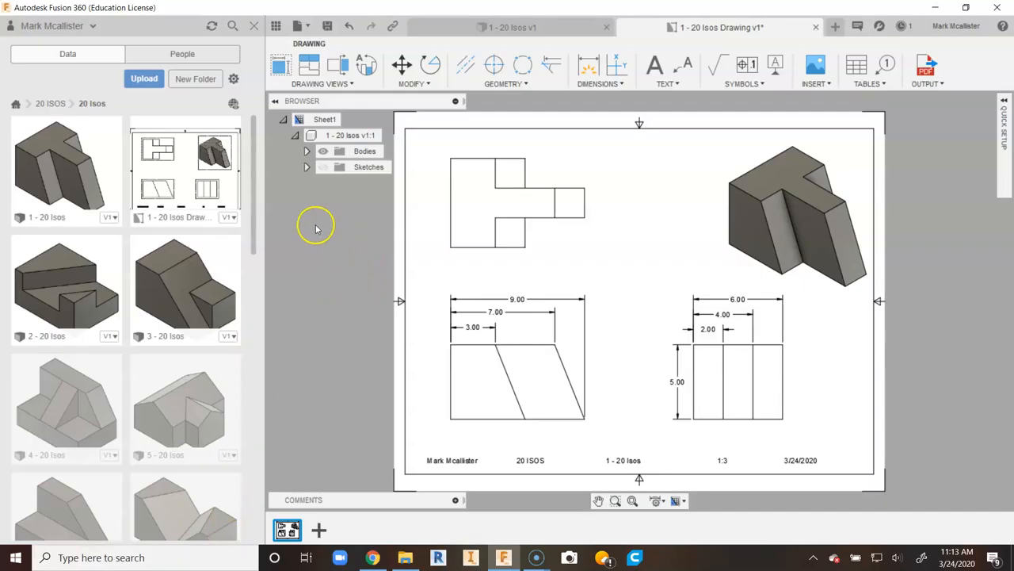
pyautogui.click(348, 335)
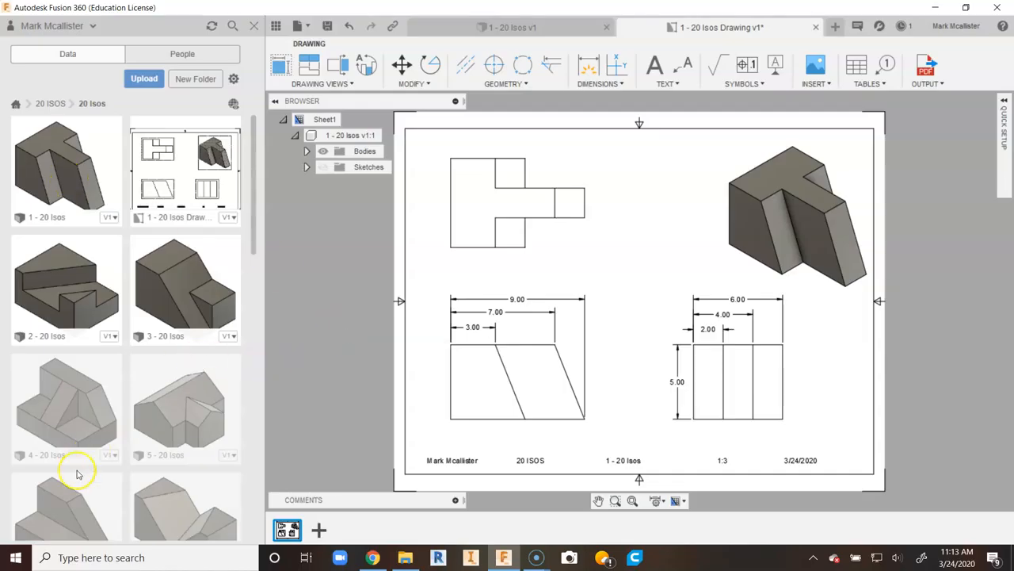